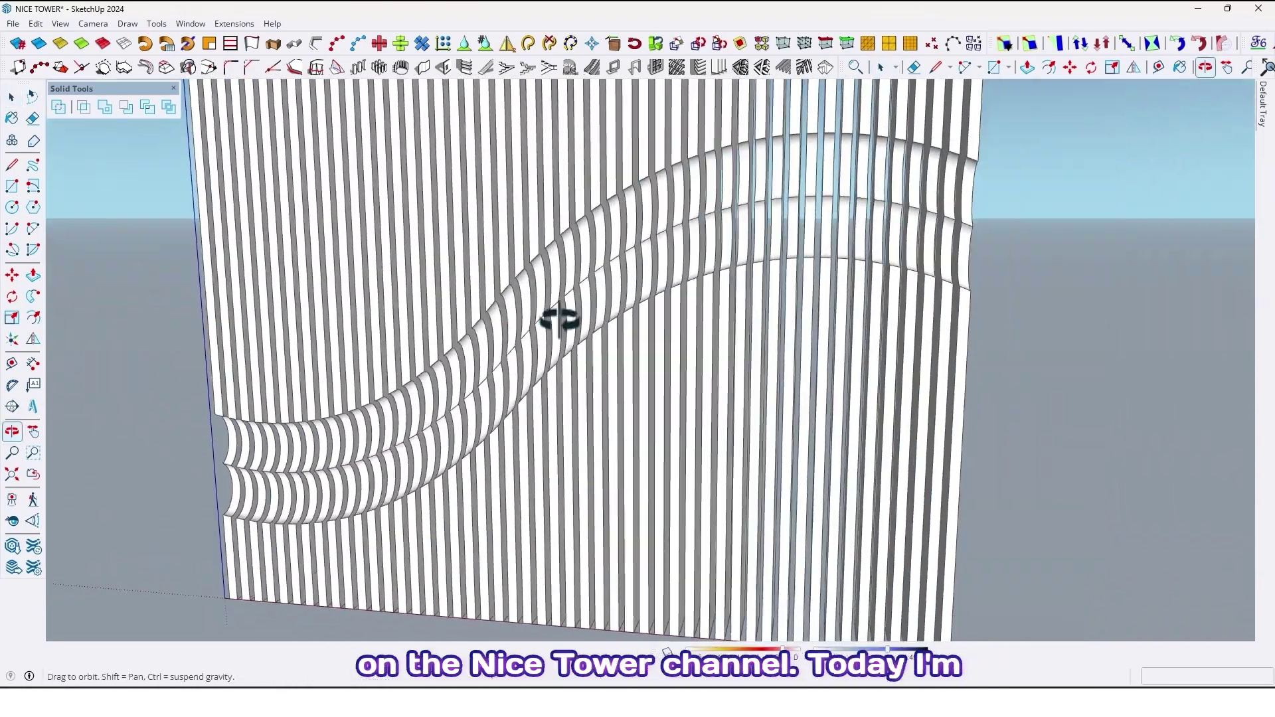
drag(559, 320, 484, 269)
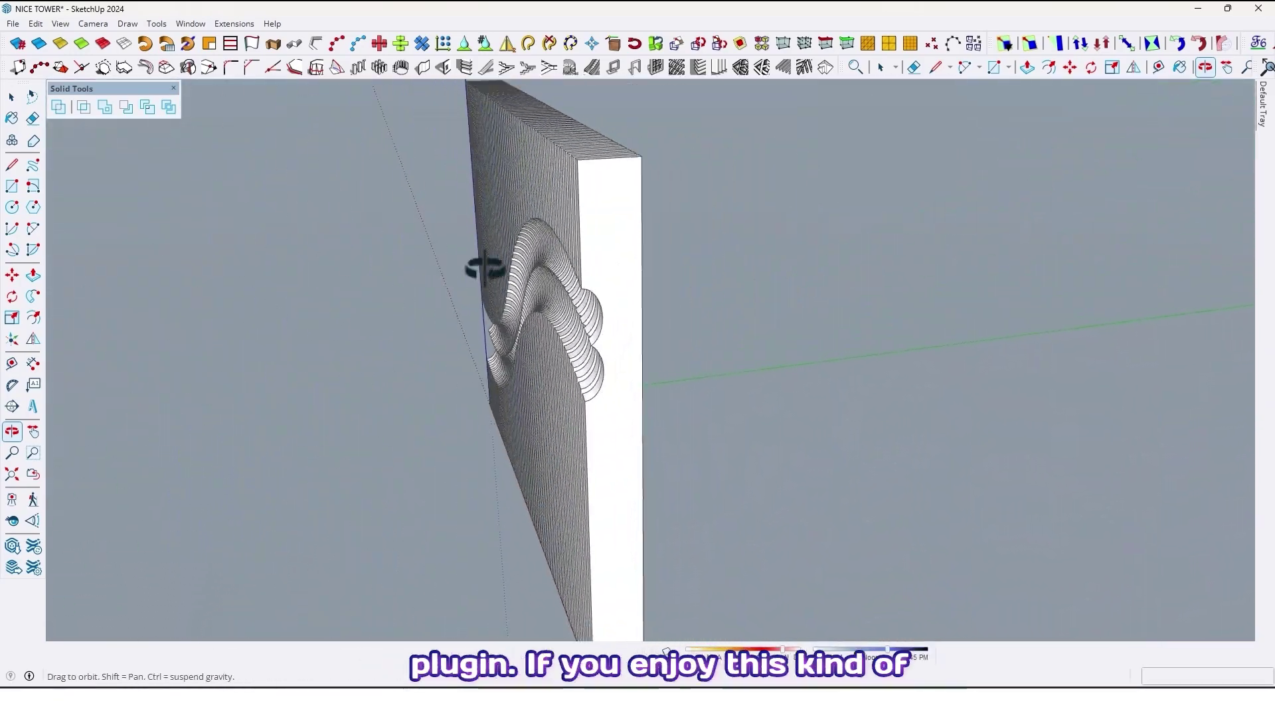
middle_drag(484, 269, 619, 511)
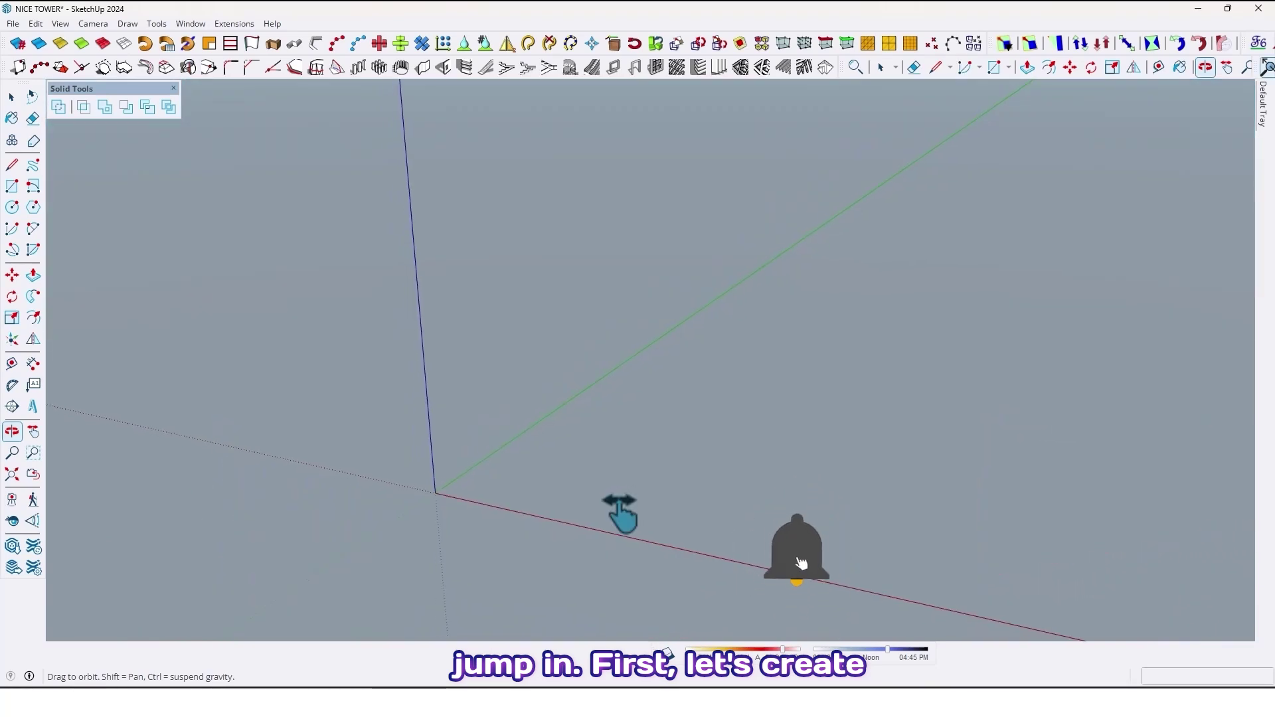
- Draw a vertical rectangle 400 cm wide and 300 cm high from the origin along the red and blue axes
middle_drag(520, 518, 529, 472)
key(r)
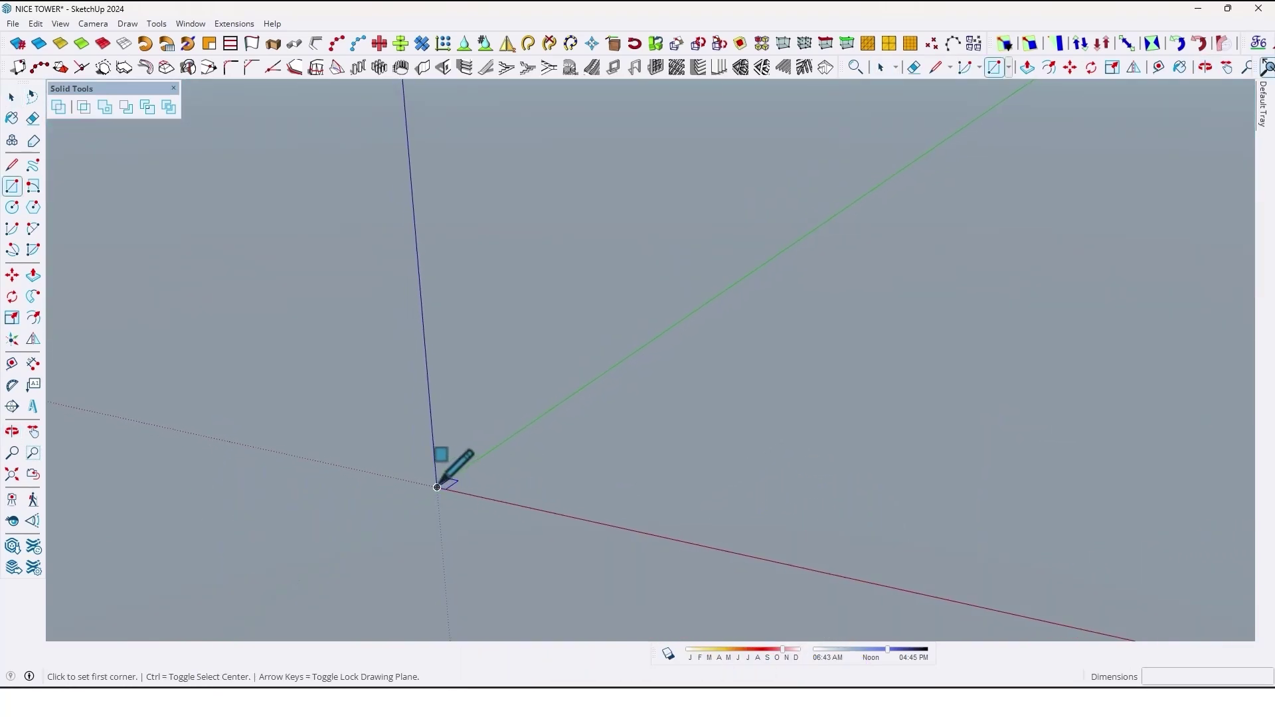
click(436, 487)
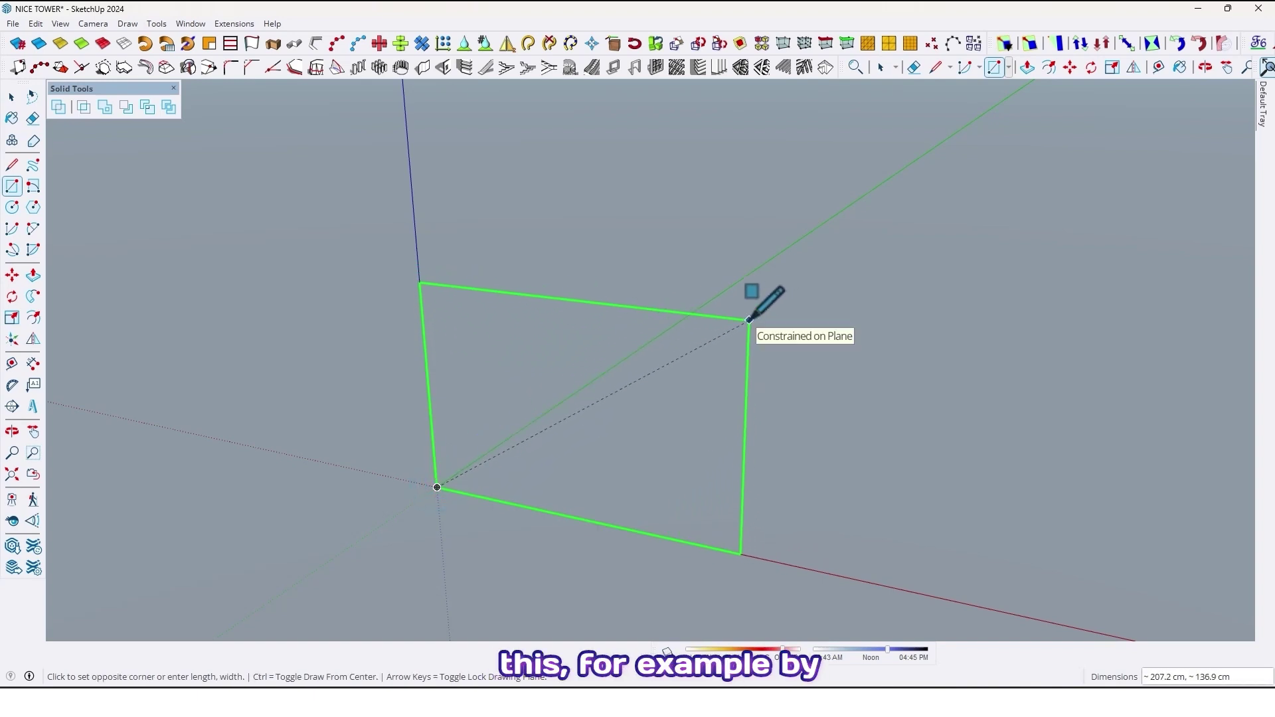
text(400,)
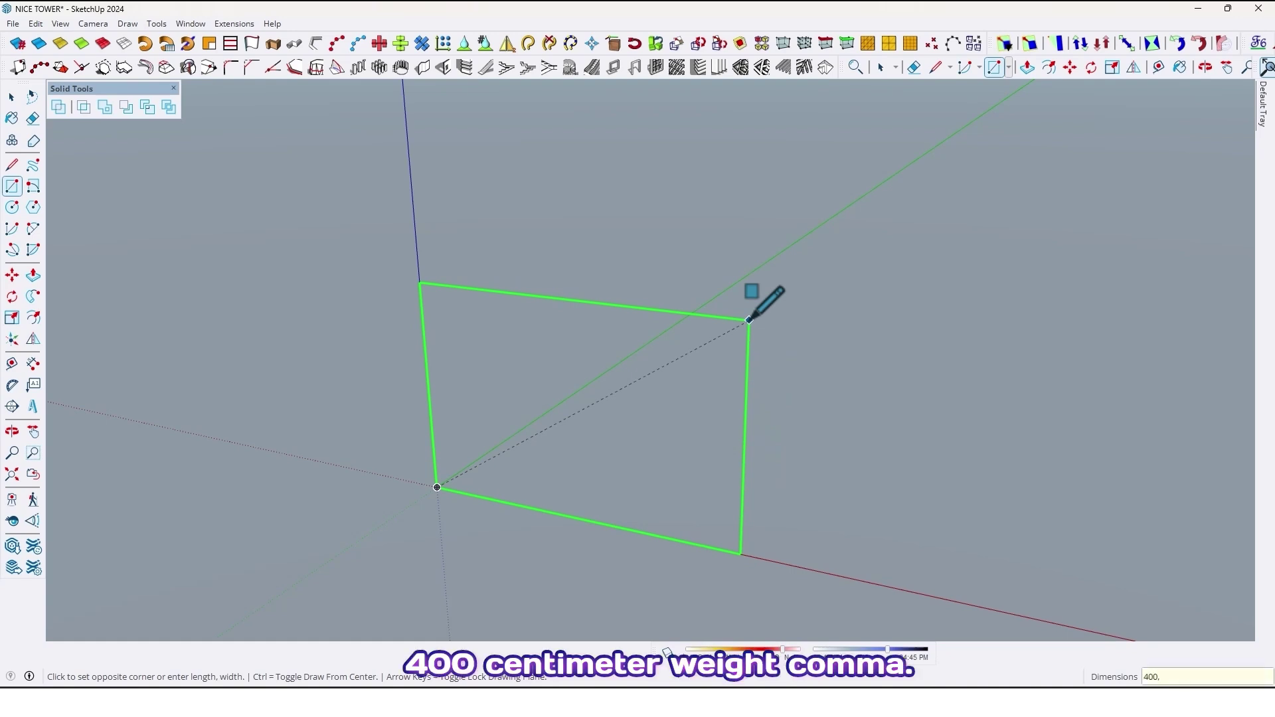
text(3)
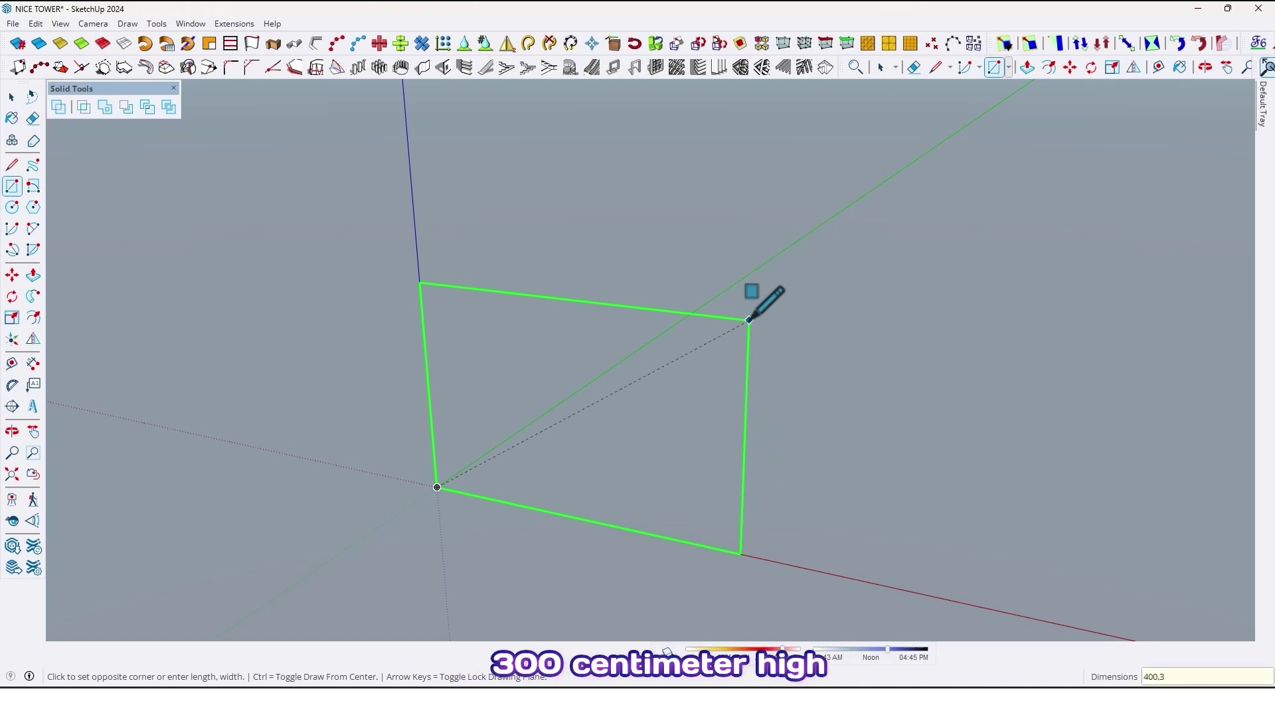
key(Return)
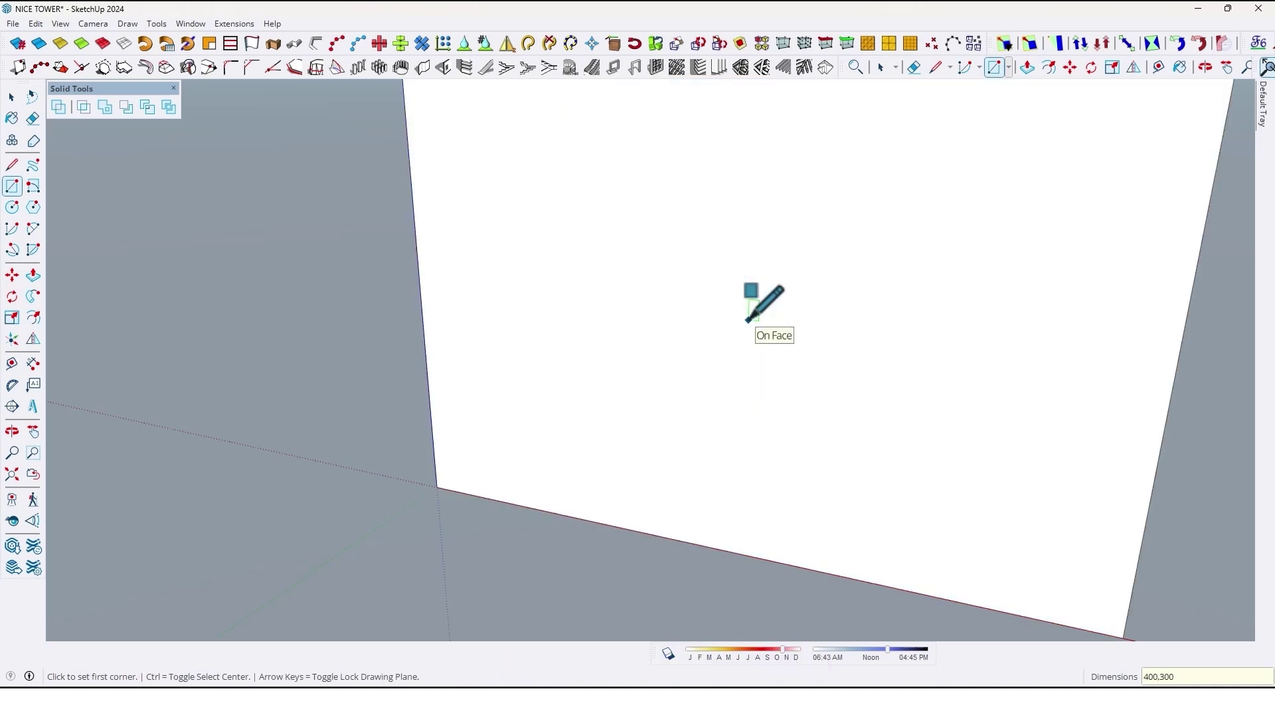
- Push/pull the rectangle to a thickness of 30 cm to form a wall
scroll(601, 449, down, 4)
middle_drag(601, 450, 673, 438)
key(p)
click(698, 404)
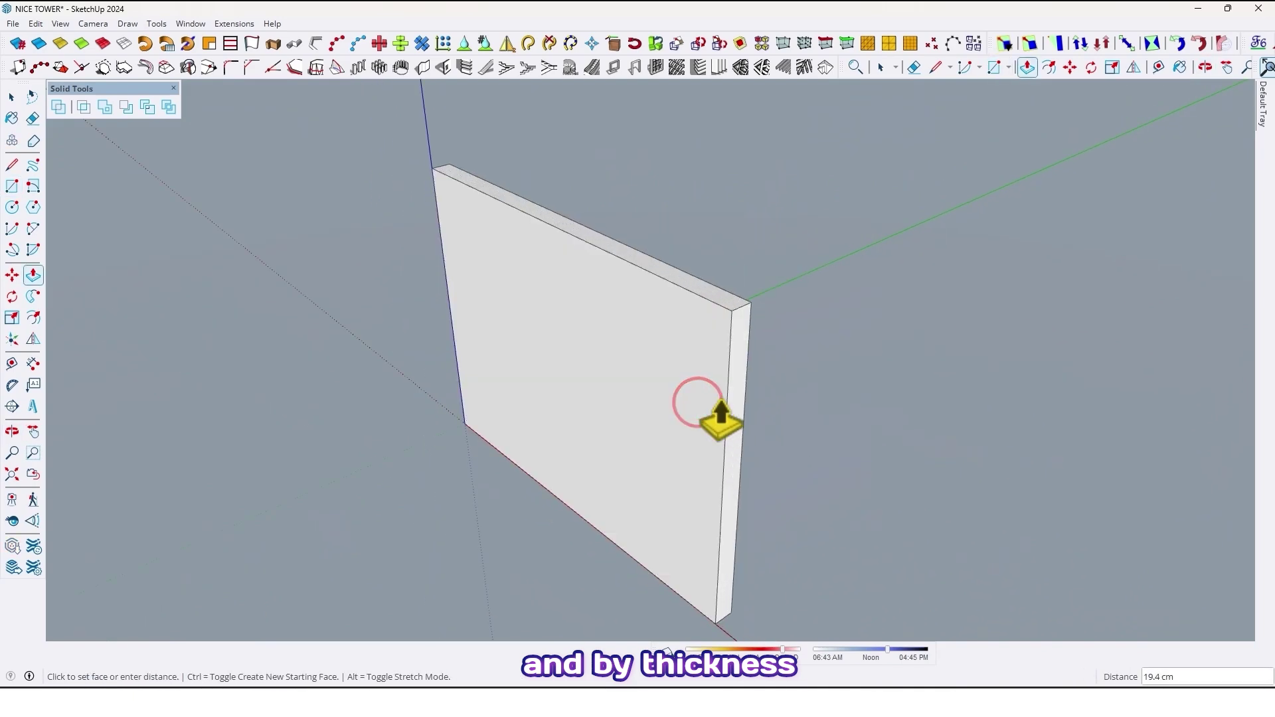
text(30)
key(Return)
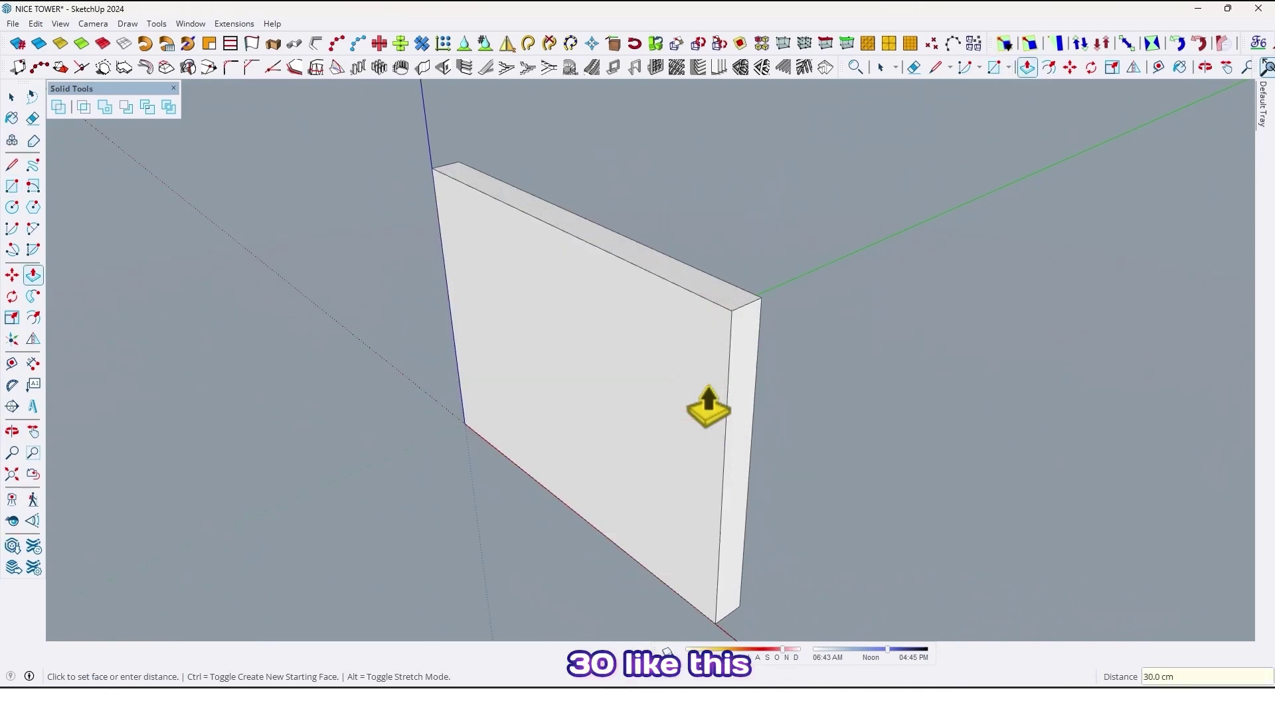
- Select all faces and edges of the wall block and make them a group
key(space)
mouse_move(591, 376)
middle_down()
mouse_move(1221, 241)
mouse_move(469, 398)
mouse_move(588, 385)
middle_up()
click(584, 373)
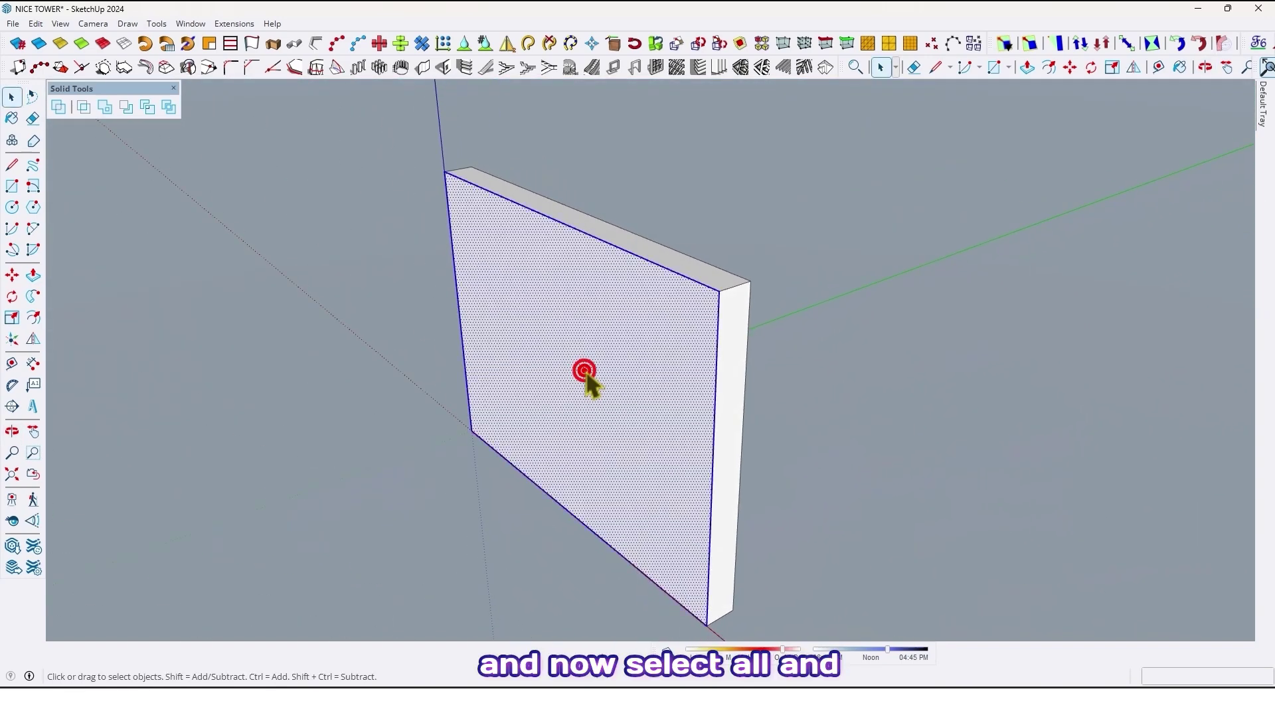
triple_click(585, 373)
right_click(586, 382)
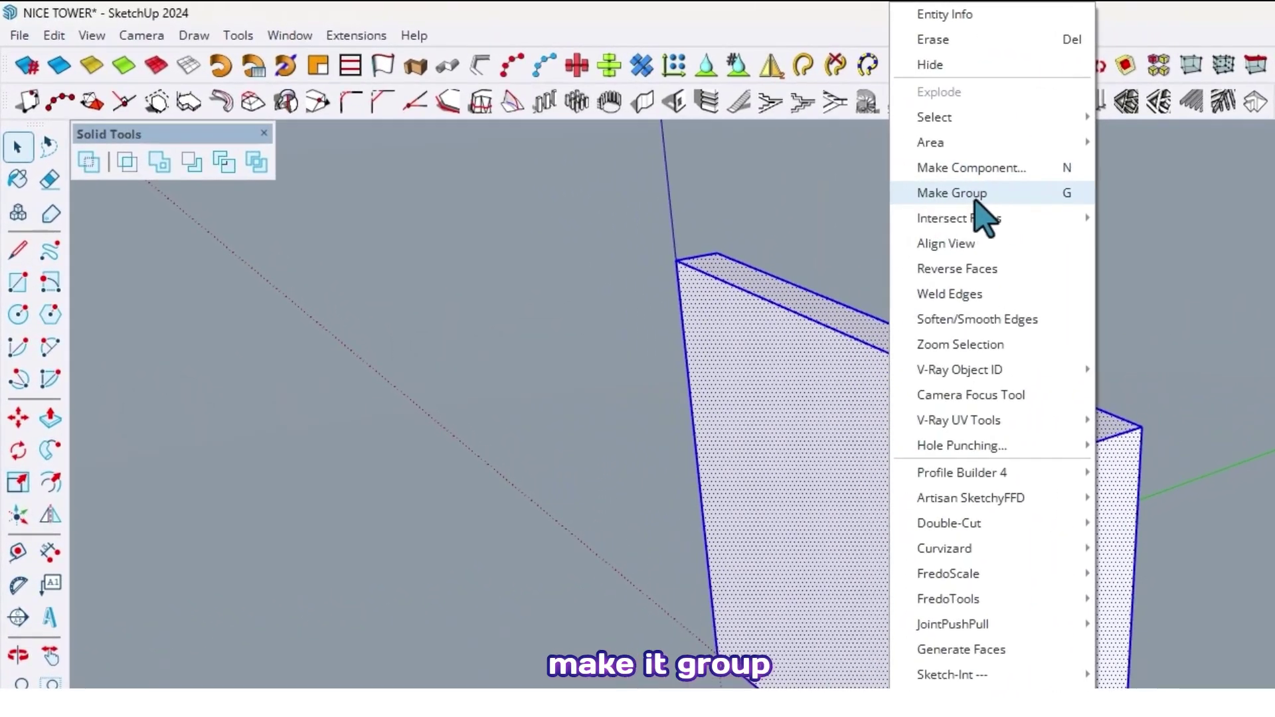
click(976, 194)
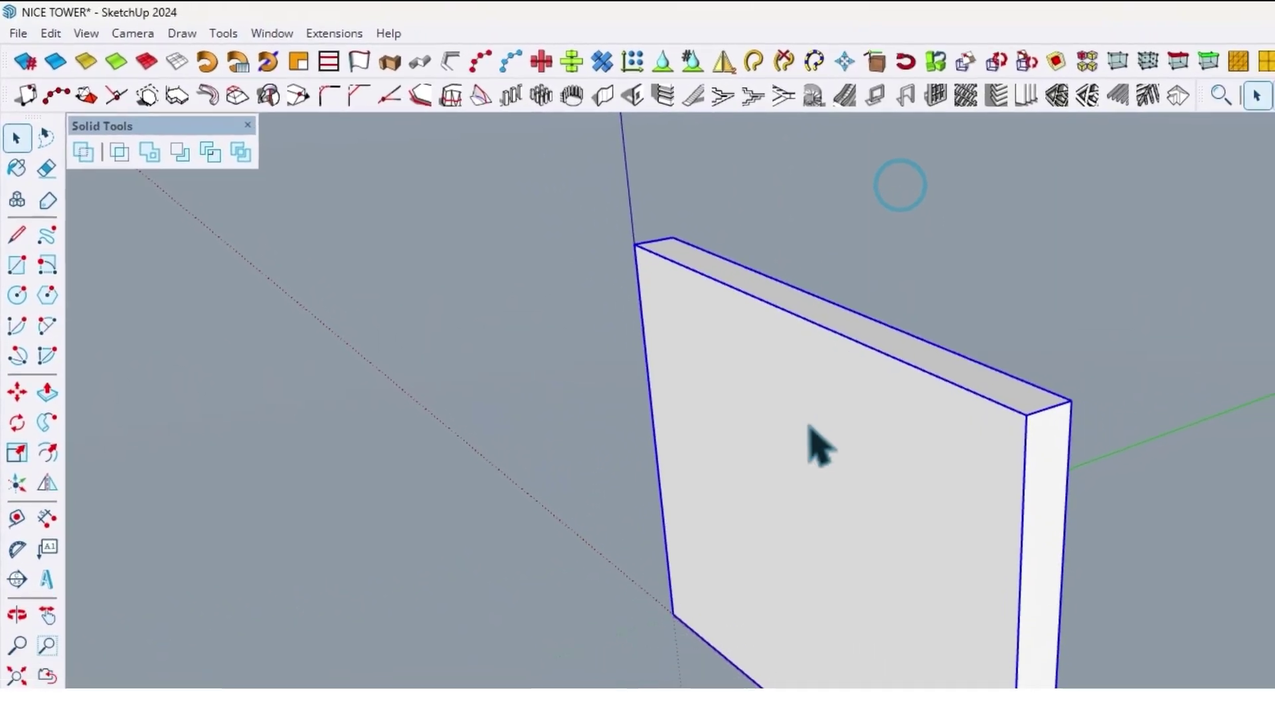
- Draw a 100-sided two-point arc on the wall's front face from its left edge to near the middle, bulging down about 30.5 cm
middle_drag(811, 444, 1201, 390)
middle_drag(800, 261, 627, 399)
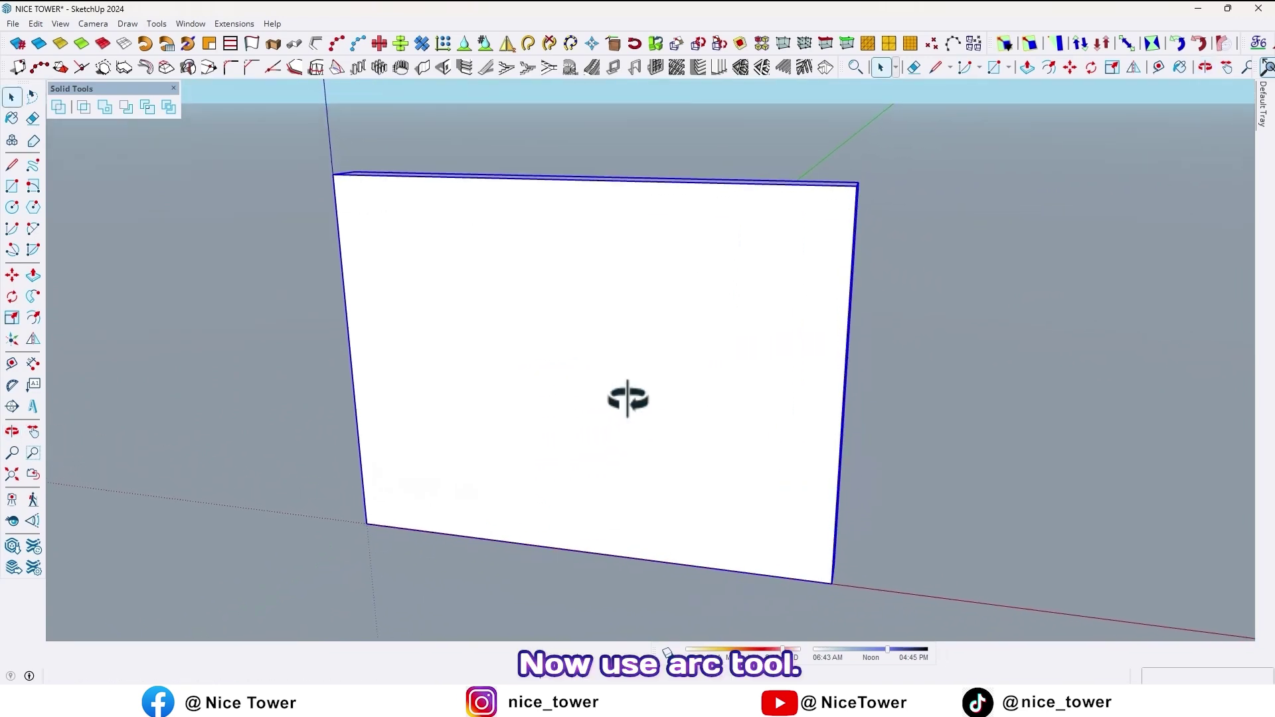
middle_drag(528, 427, 478, 406)
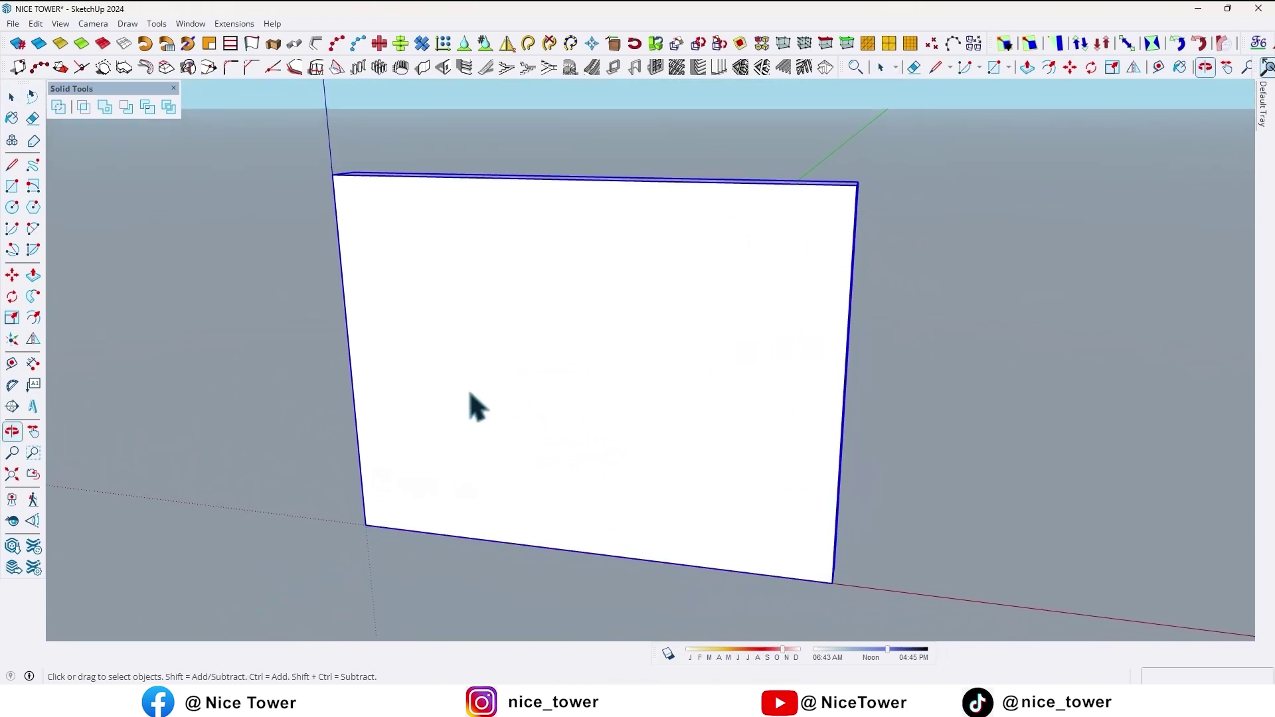
click(33, 230)
middle_drag(246, 365, 286, 406)
text(100)
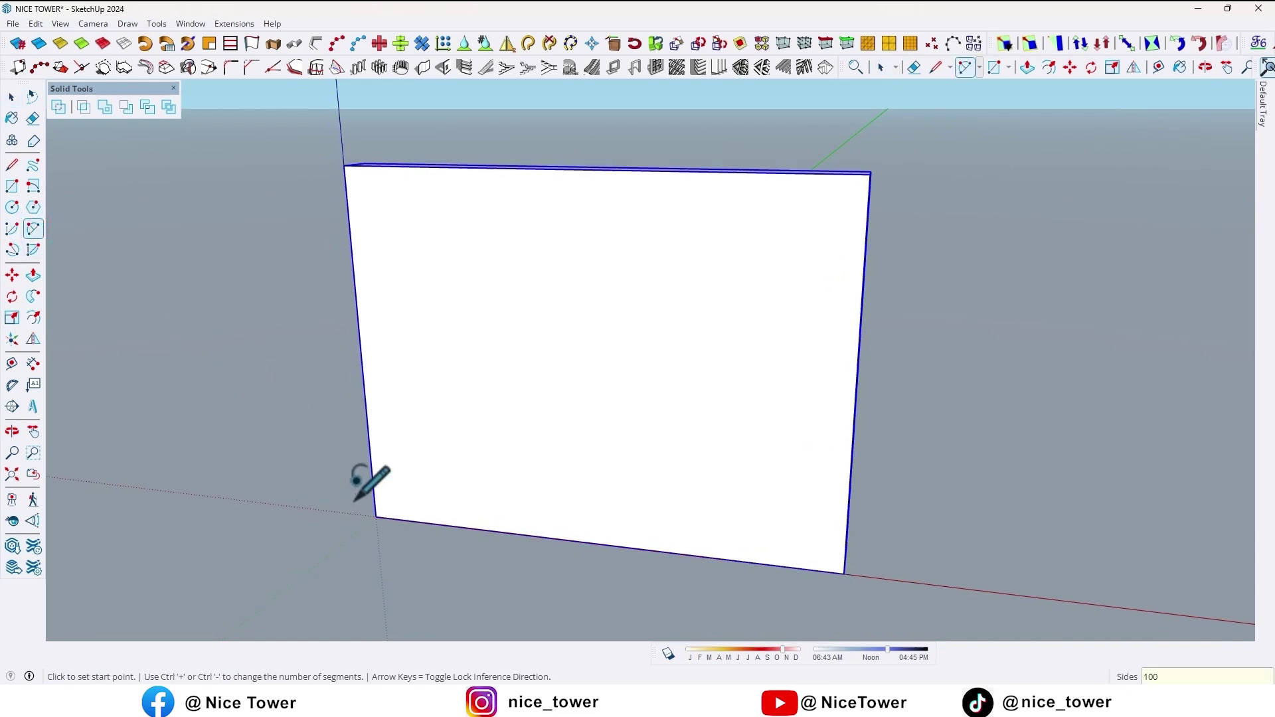
middle_drag(354, 499, 412, 420)
click(339, 440)
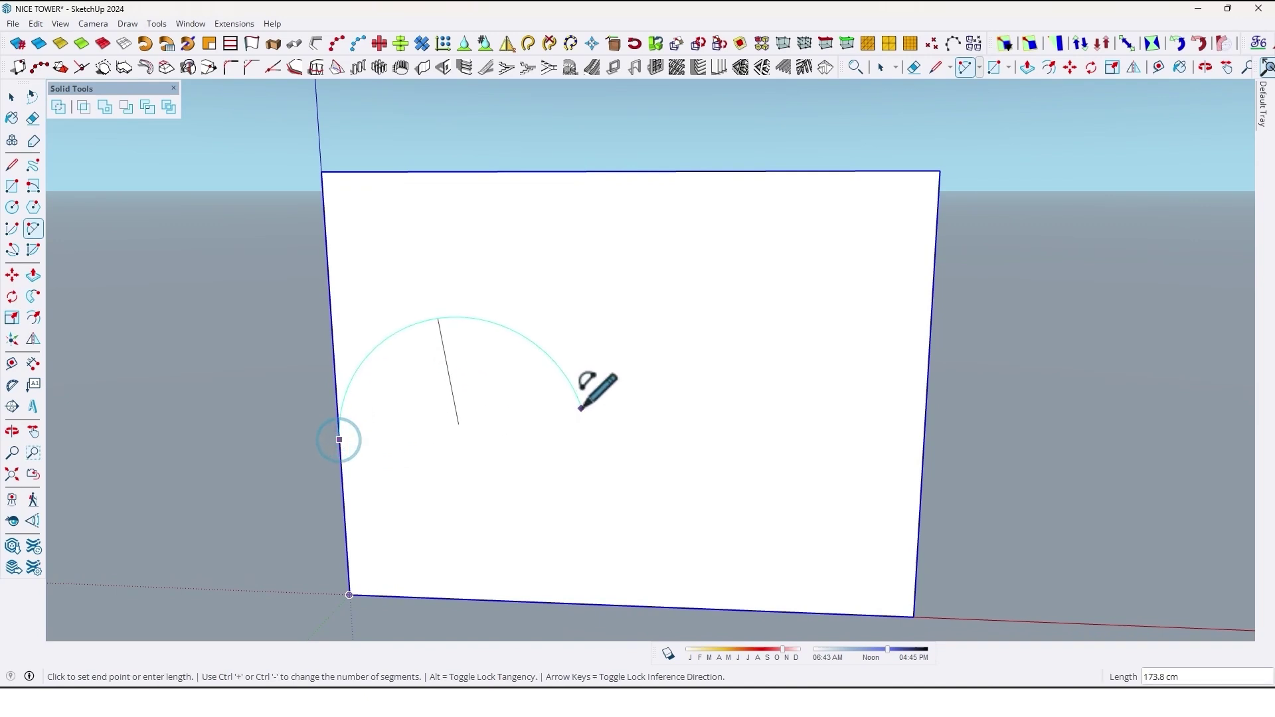
click(627, 345)
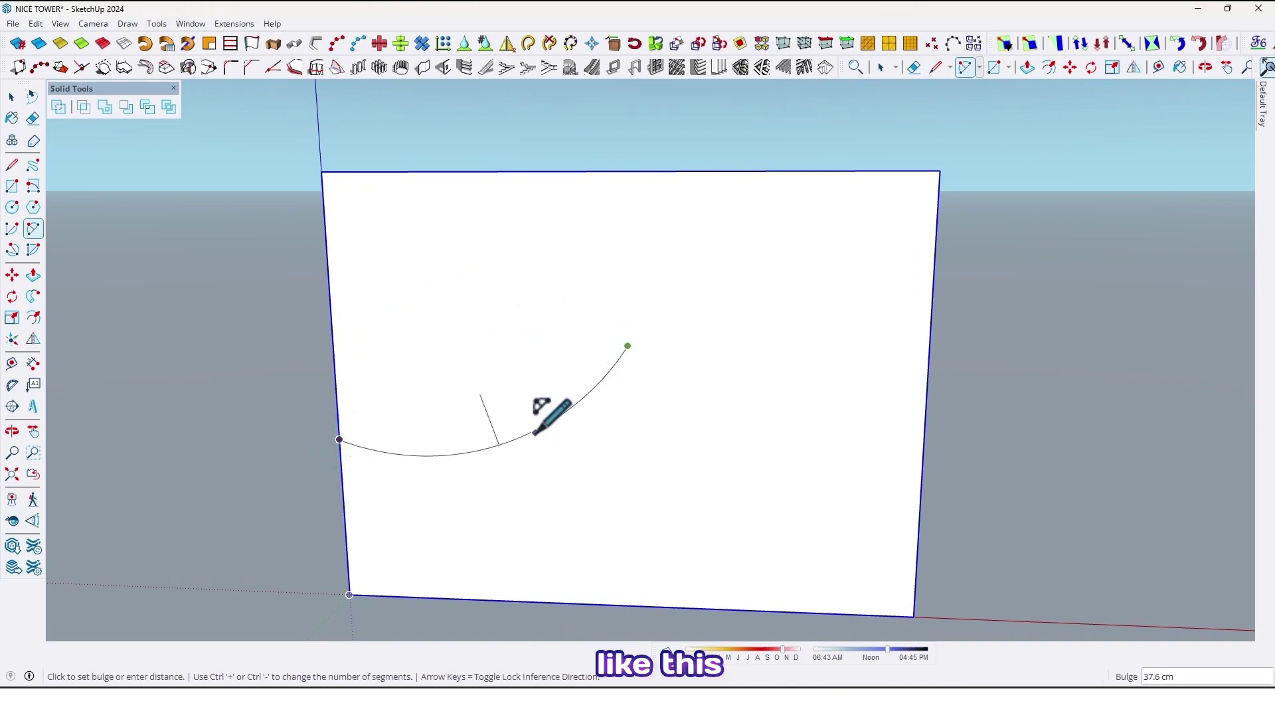
click(526, 425)
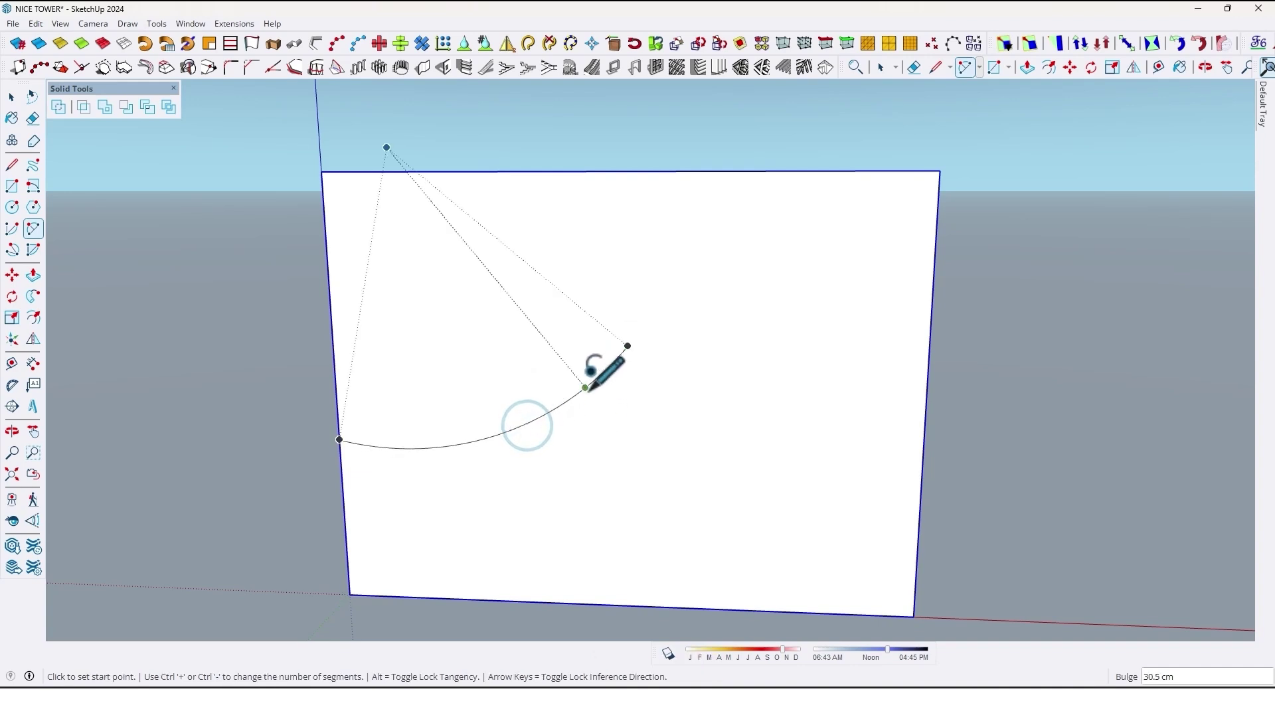
- Draw a second arc from a point near the first arc's upper end to the wall's right edge, bulging upward to continue the wave
click(582, 390)
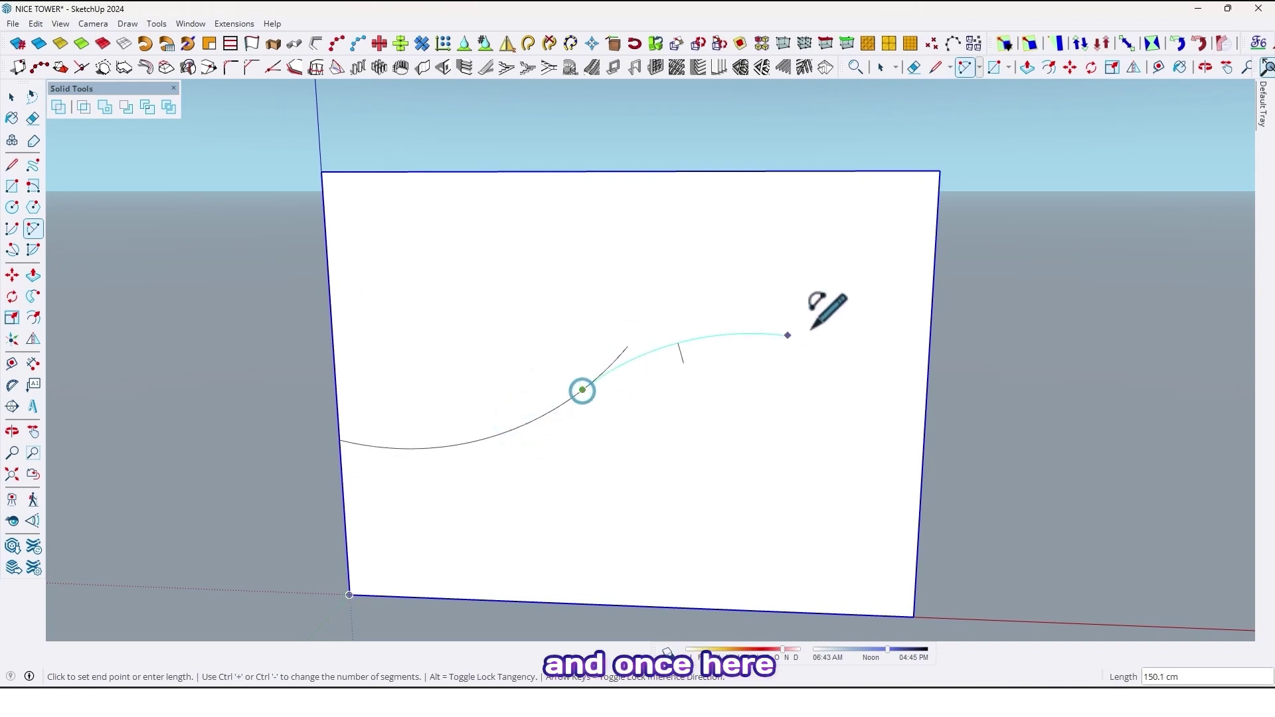
click(930, 340)
mouse_move(750, 382)
middle_down()
mouse_move(336, 464)
mouse_move(492, 461)
mouse_move(570, 383)
mouse_move(555, 413)
mouse_move(584, 393)
middle_up()
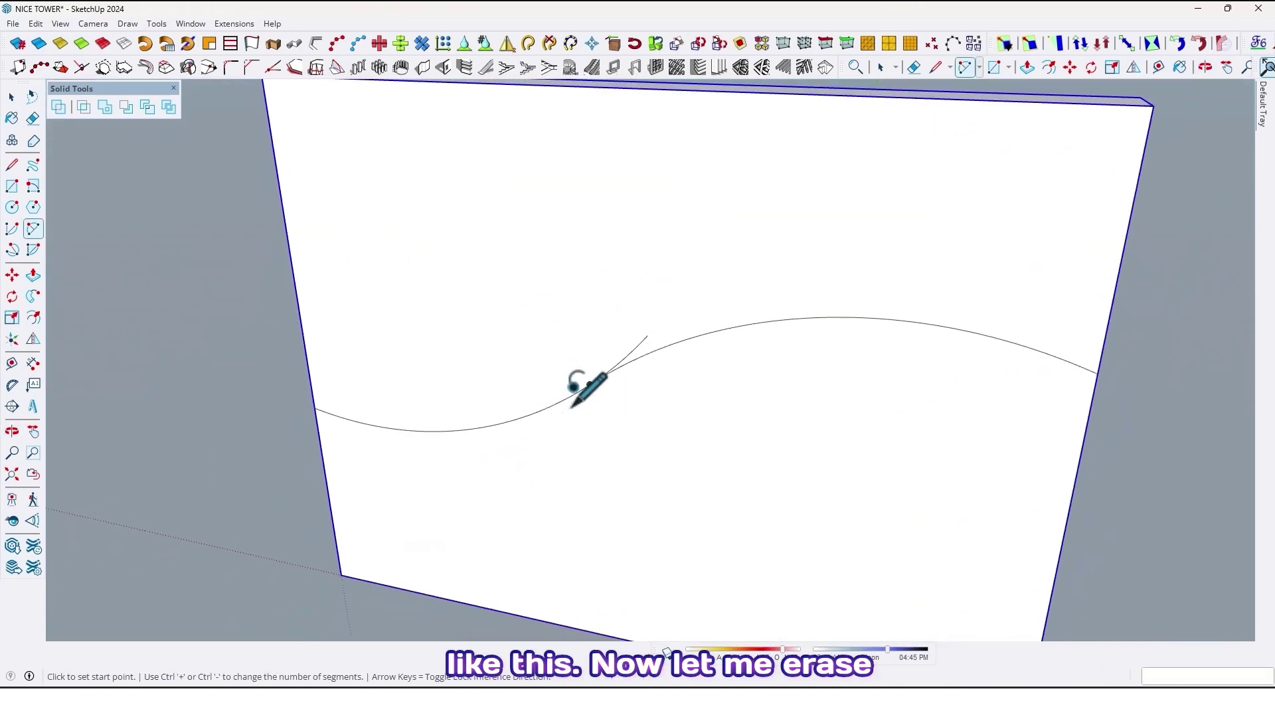
- Delete the leftover pieces of the first arc that extend past its junction with the second arc
key(e)
scroll(584, 388, up, 3)
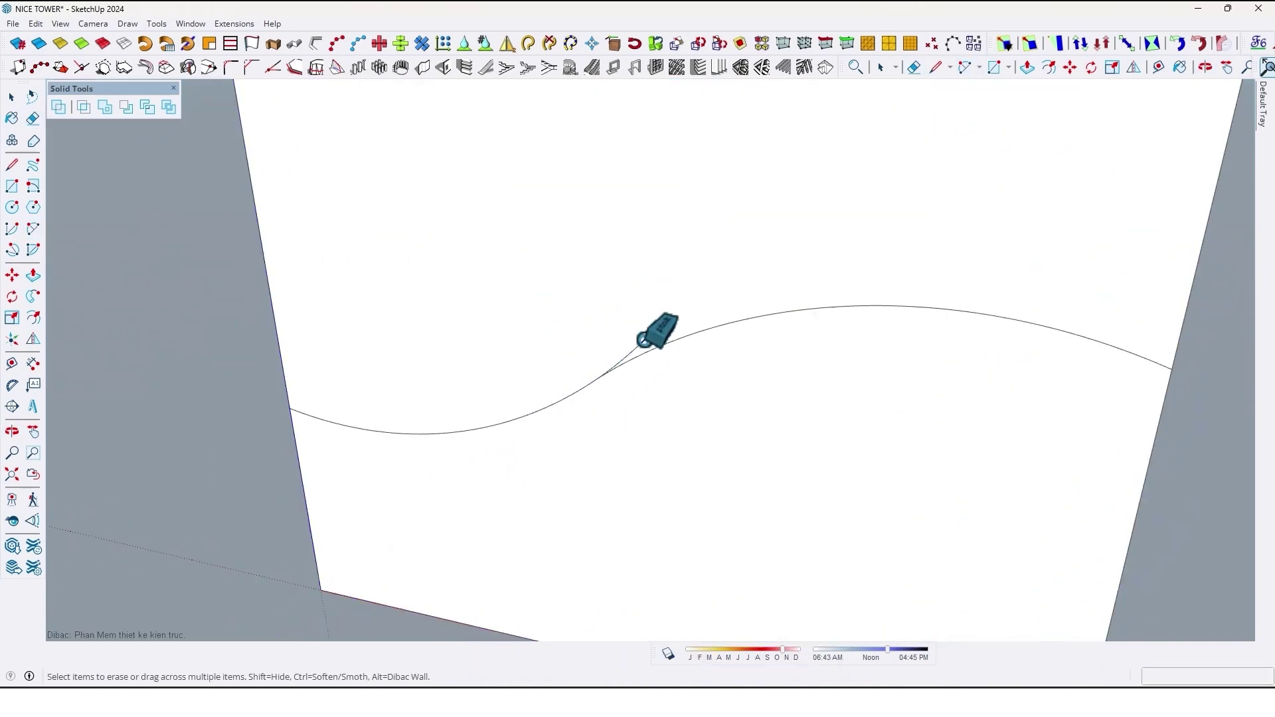
scroll(597, 369, up, 6)
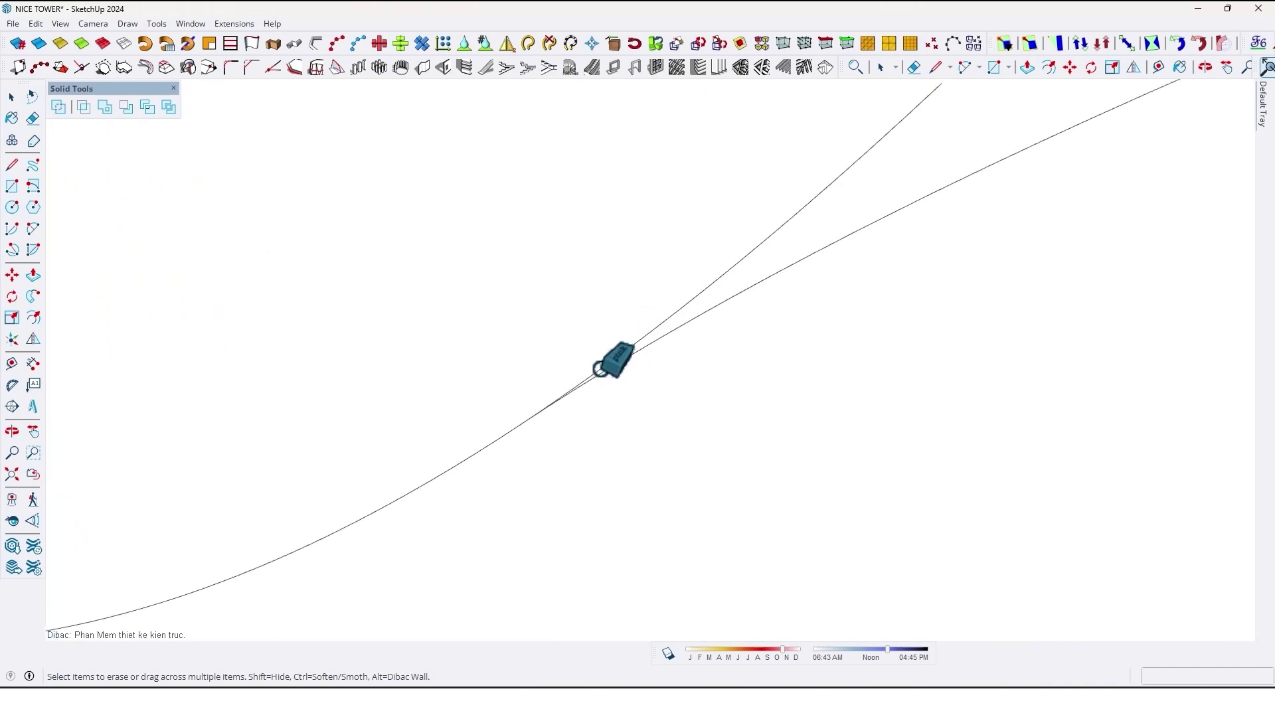
key(space)
shift+middle_drag(568, 392, 751, 292)
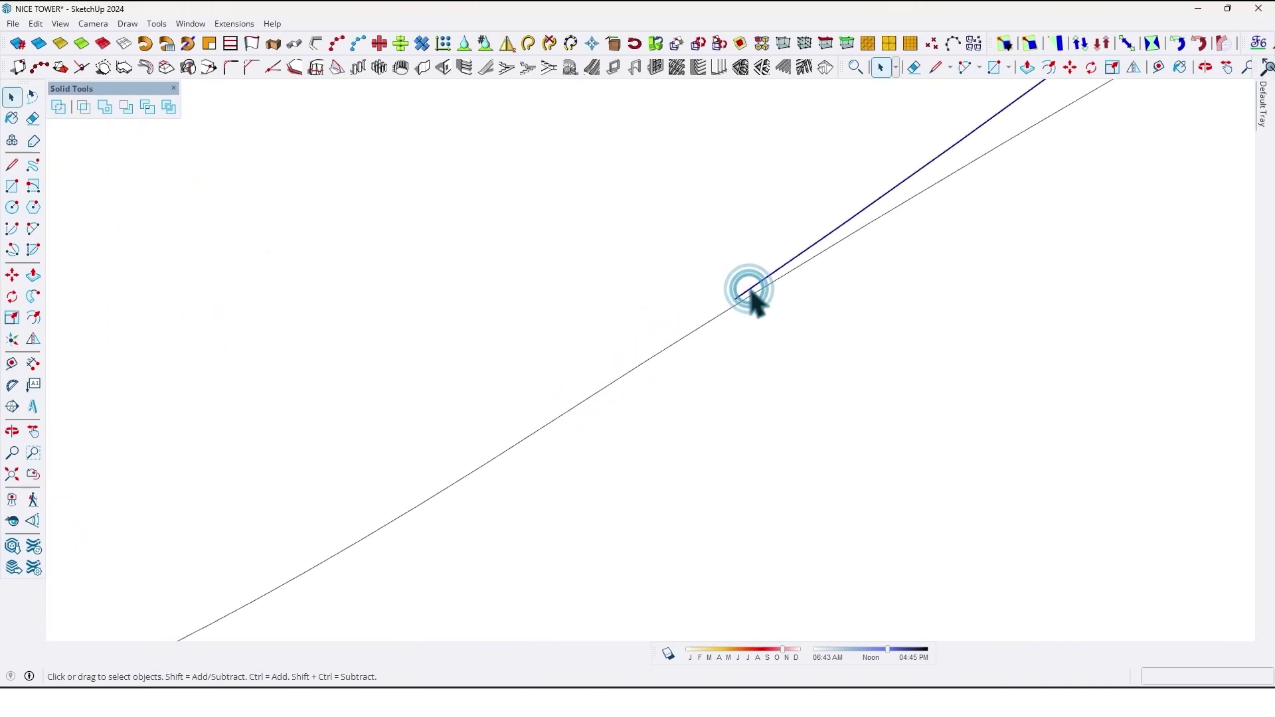
scroll(726, 340, down, 6)
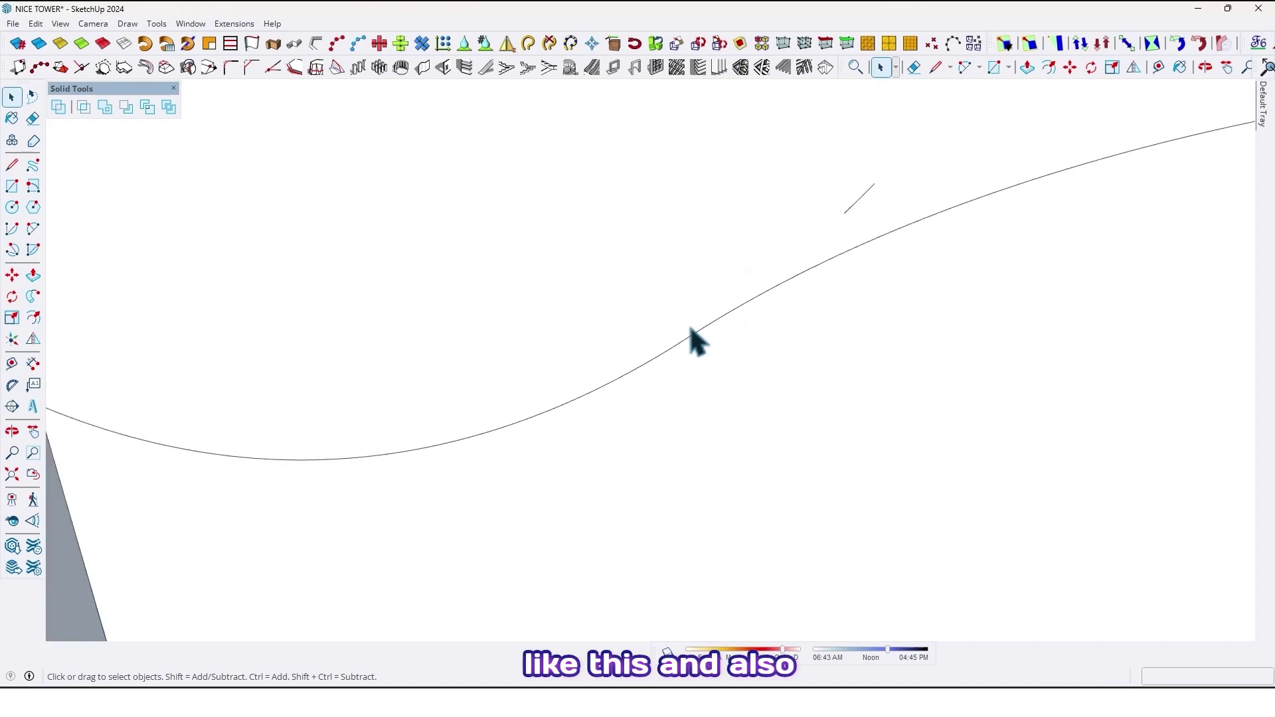
middle_drag(694, 339, 663, 327)
scroll(683, 336, down, 3)
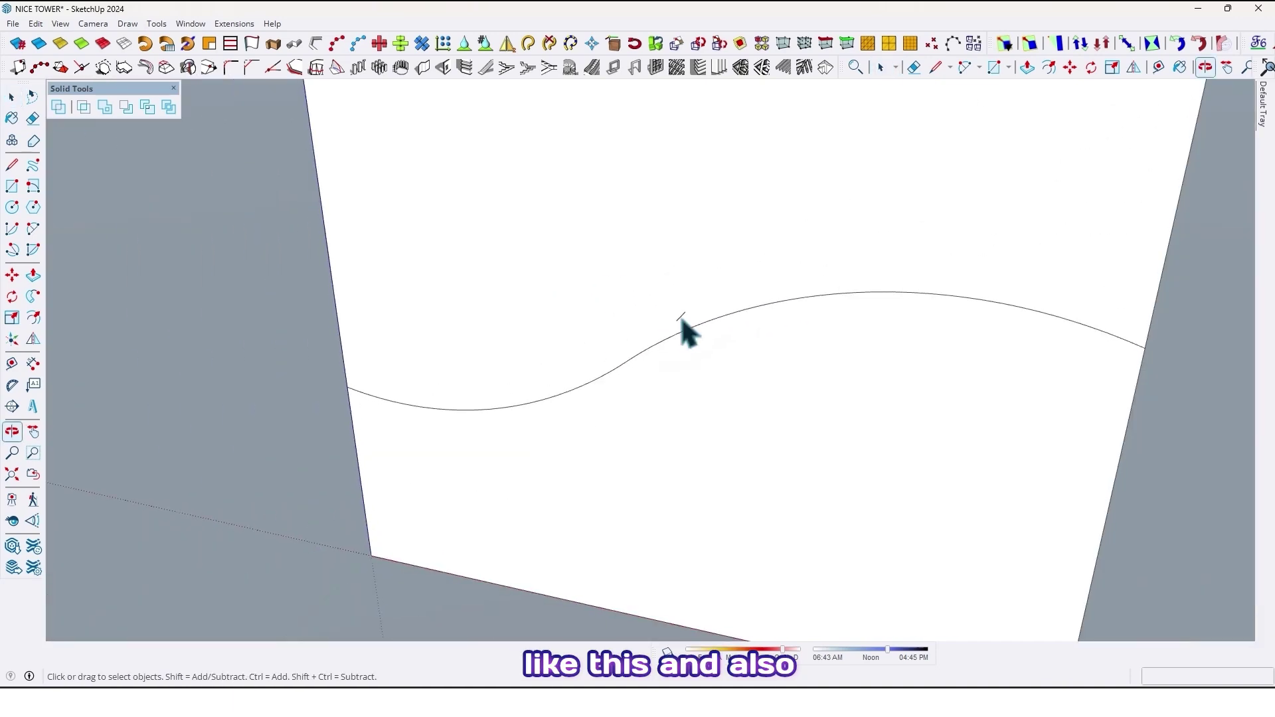
scroll(687, 335, up, 3)
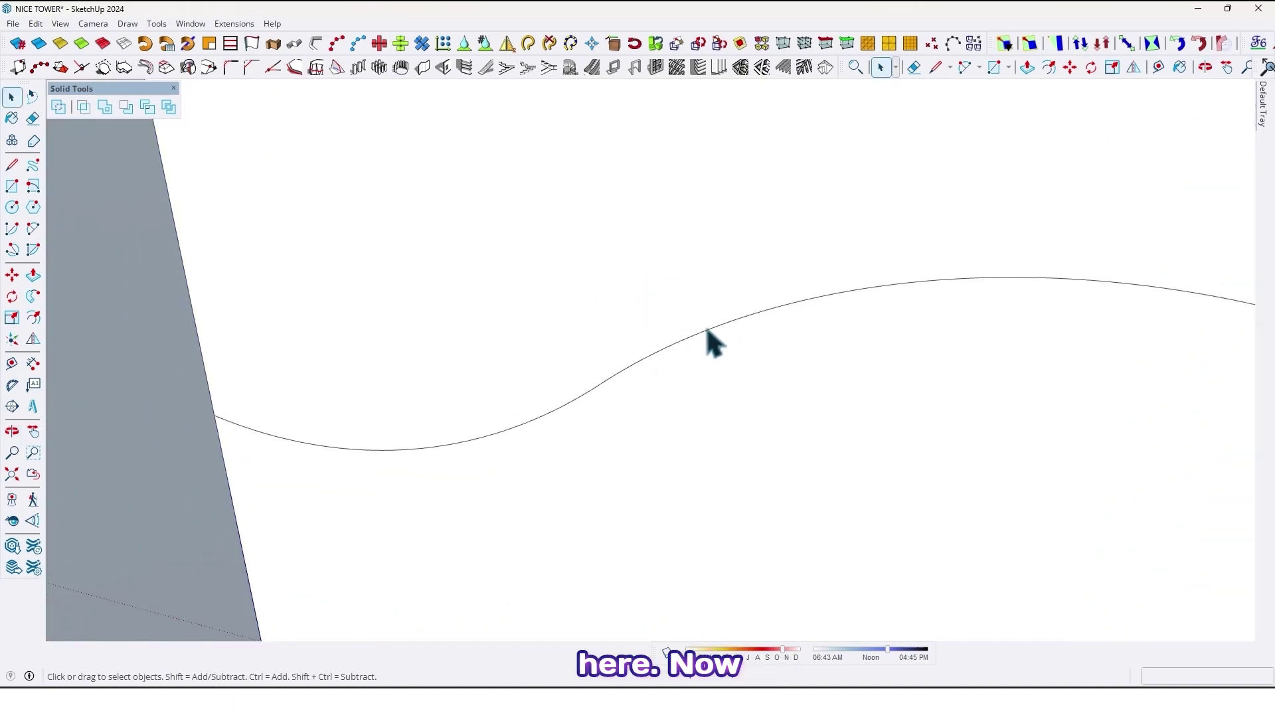
scroll(664, 351, down, 3)
scroll(650, 359, down, 2)
- Draw a circle of 10 cm radius centred on the wave curve's end at the wall's right edge, perpendicular to the front face
middle_drag(584, 379, 737, 436)
scroll(729, 379, up, 4)
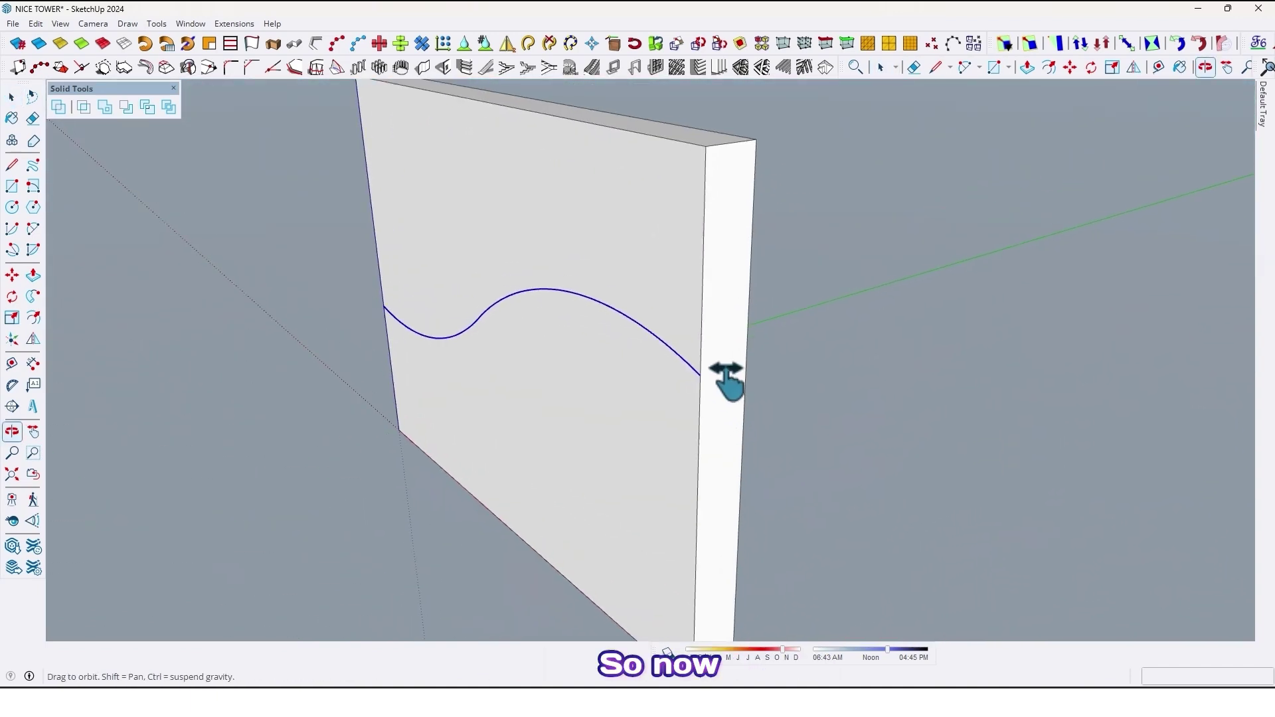
middle_drag(728, 378, 710, 340)
scroll(694, 375, down, 1)
key(space)
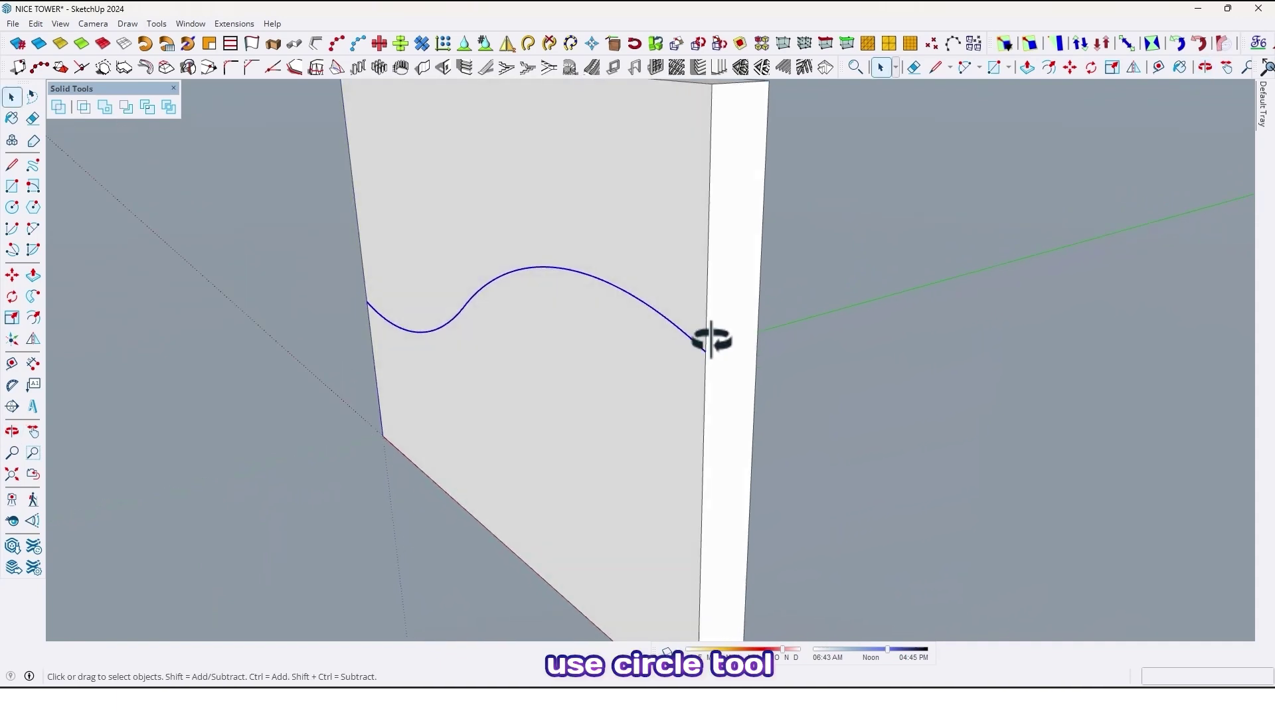
key(c)
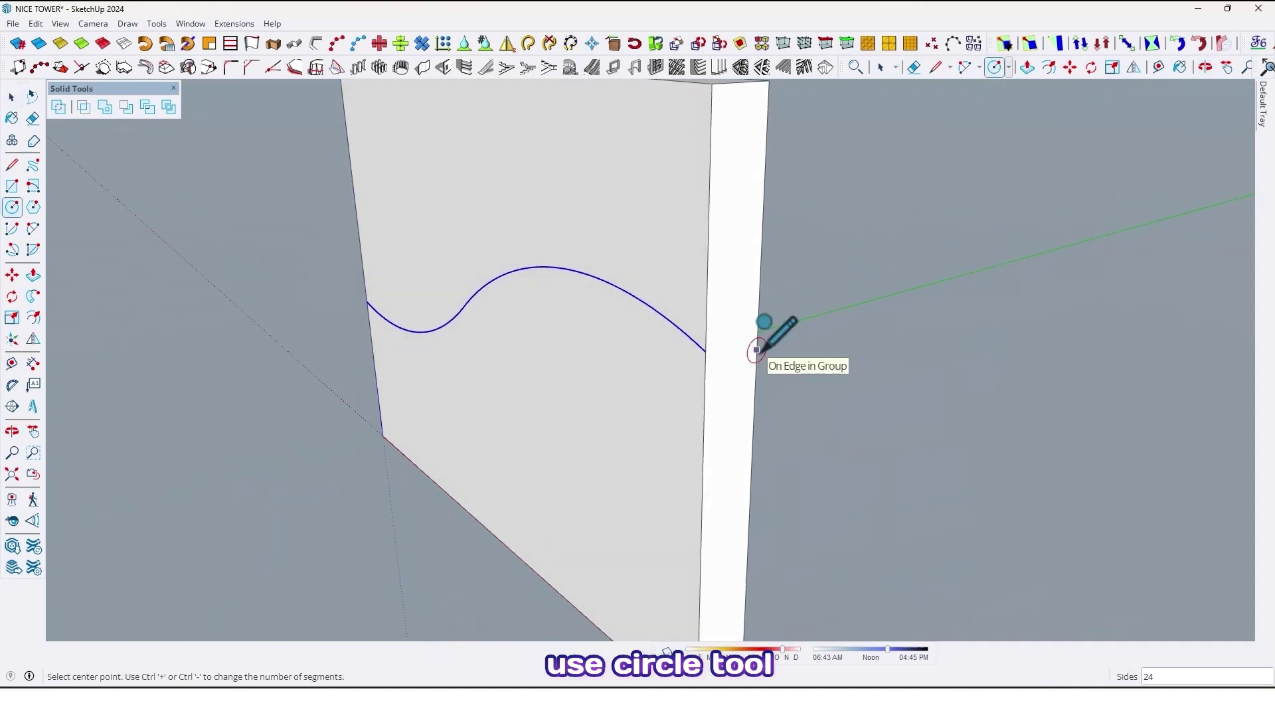
middle_drag(710, 360, 704, 352)
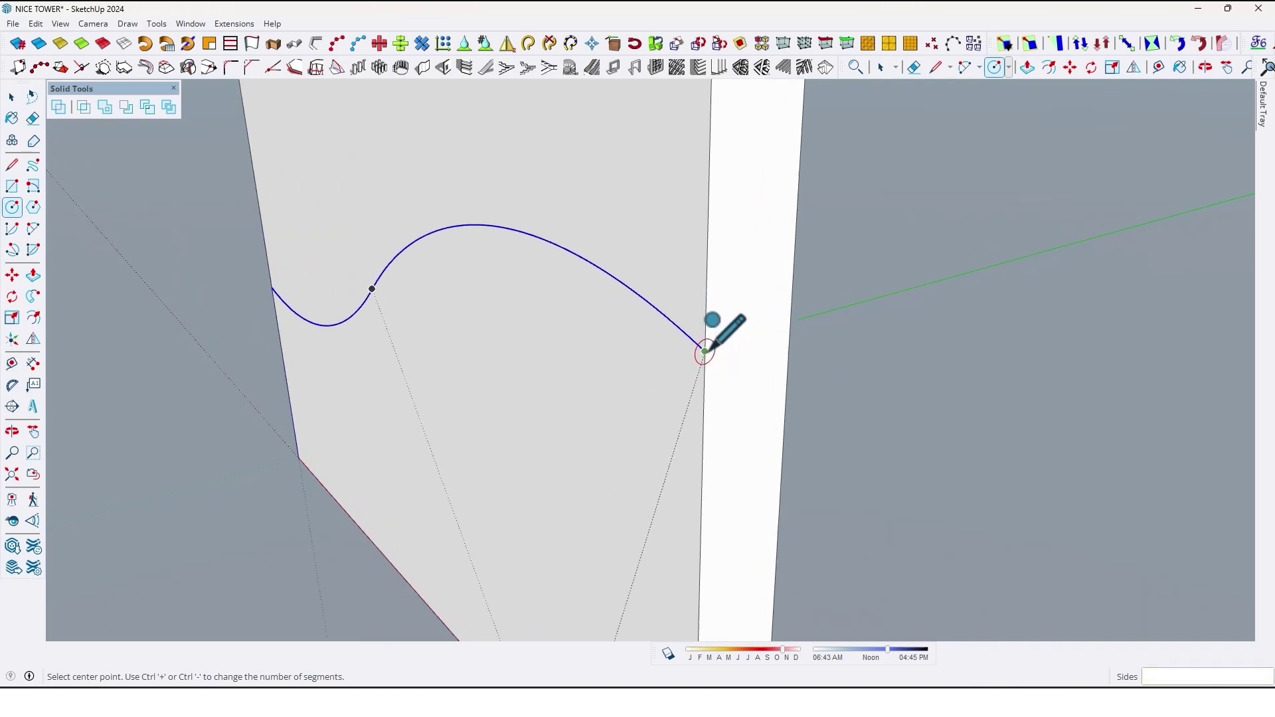
scroll(705, 352, up, 2)
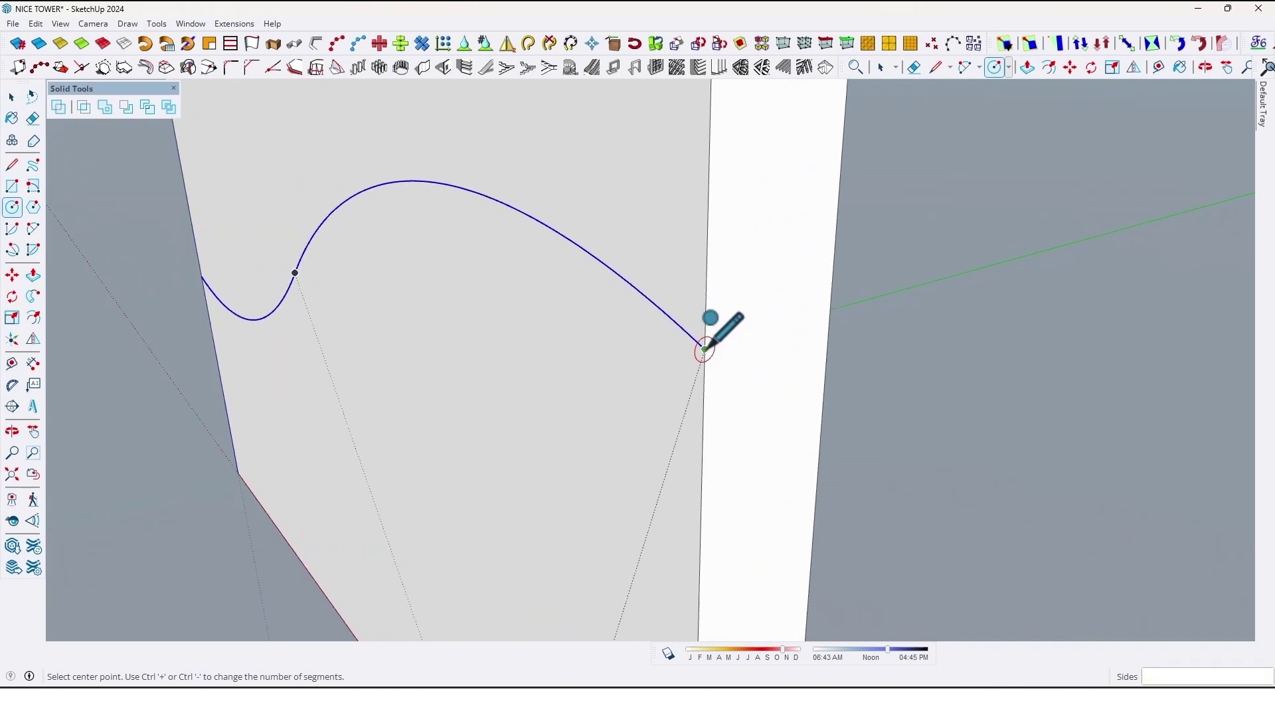
scroll(704, 349, up, 1)
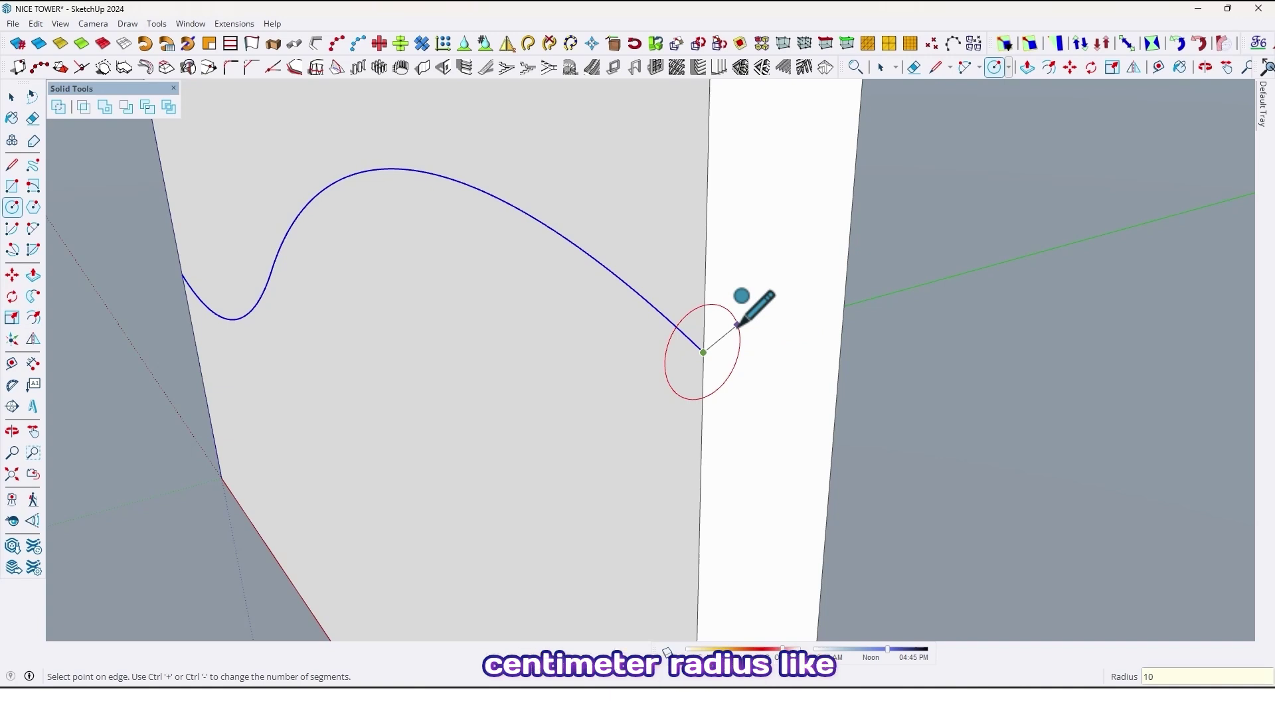
key(Return)
scroll(707, 332, down, 3)
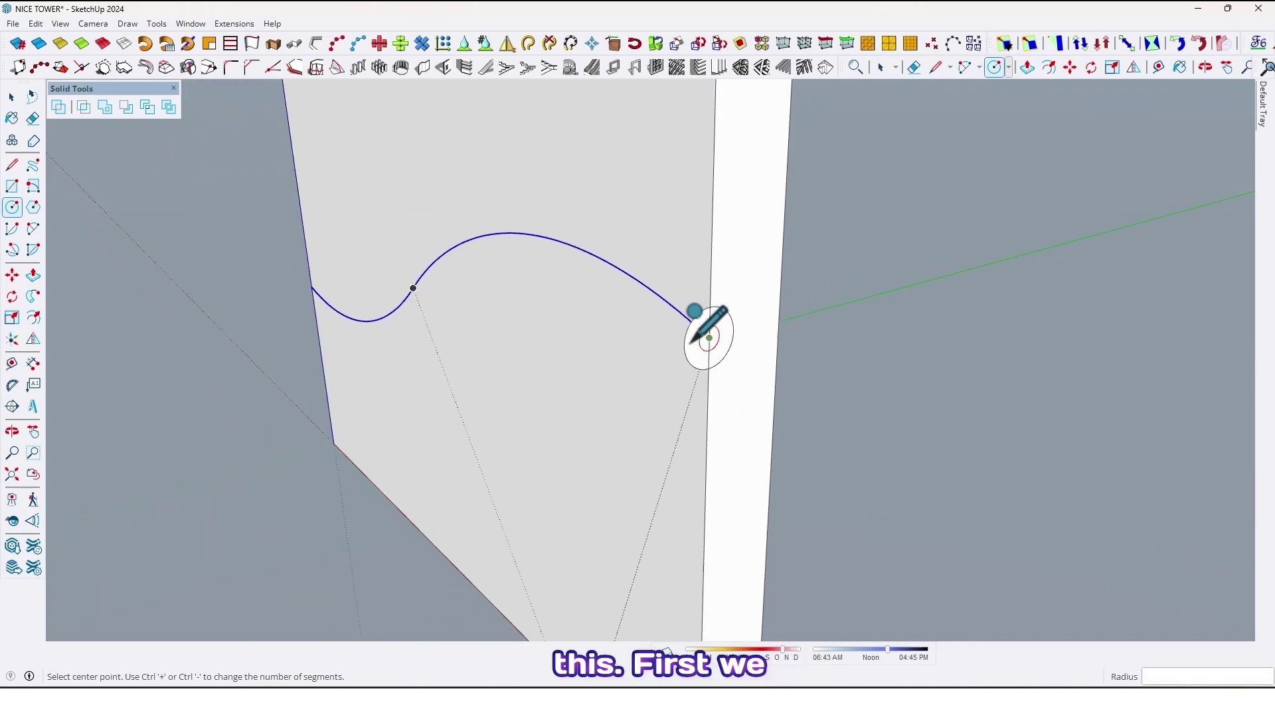
- Sweep the circular profile along the wave curve with Follow Me to form a wavy tube across the wall
key(space)
click(906, 337)
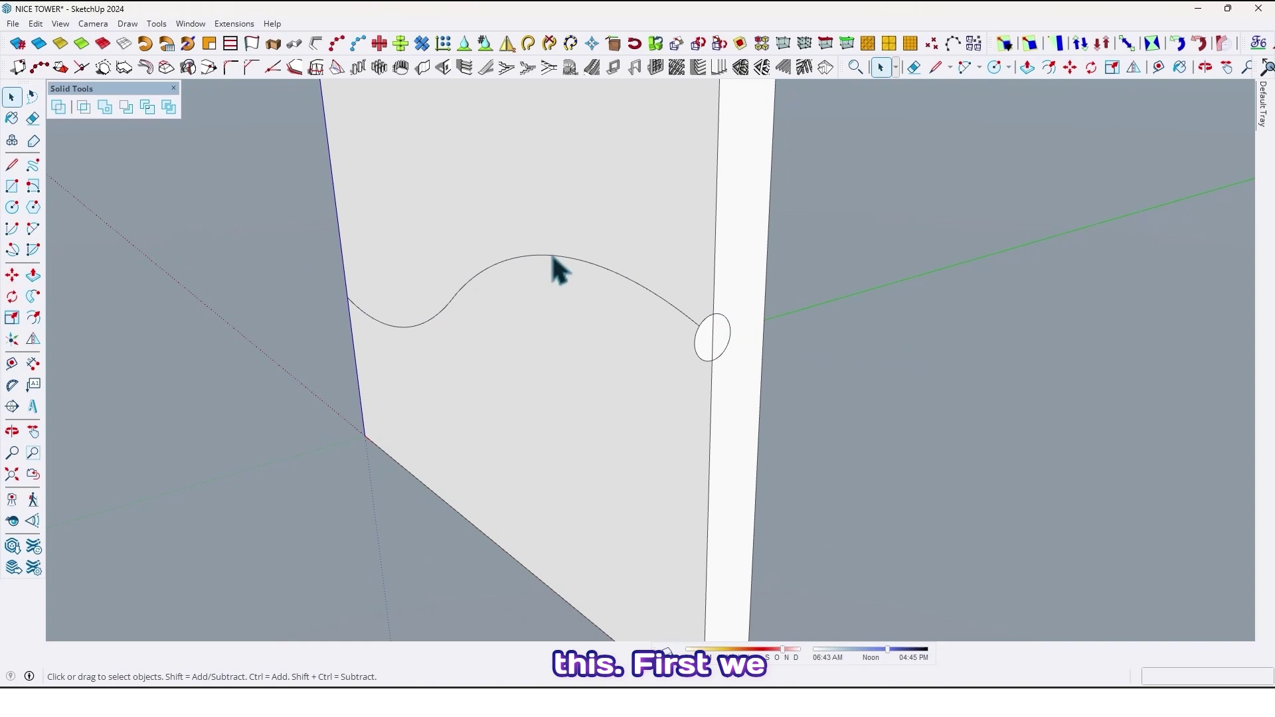
click(550, 255)
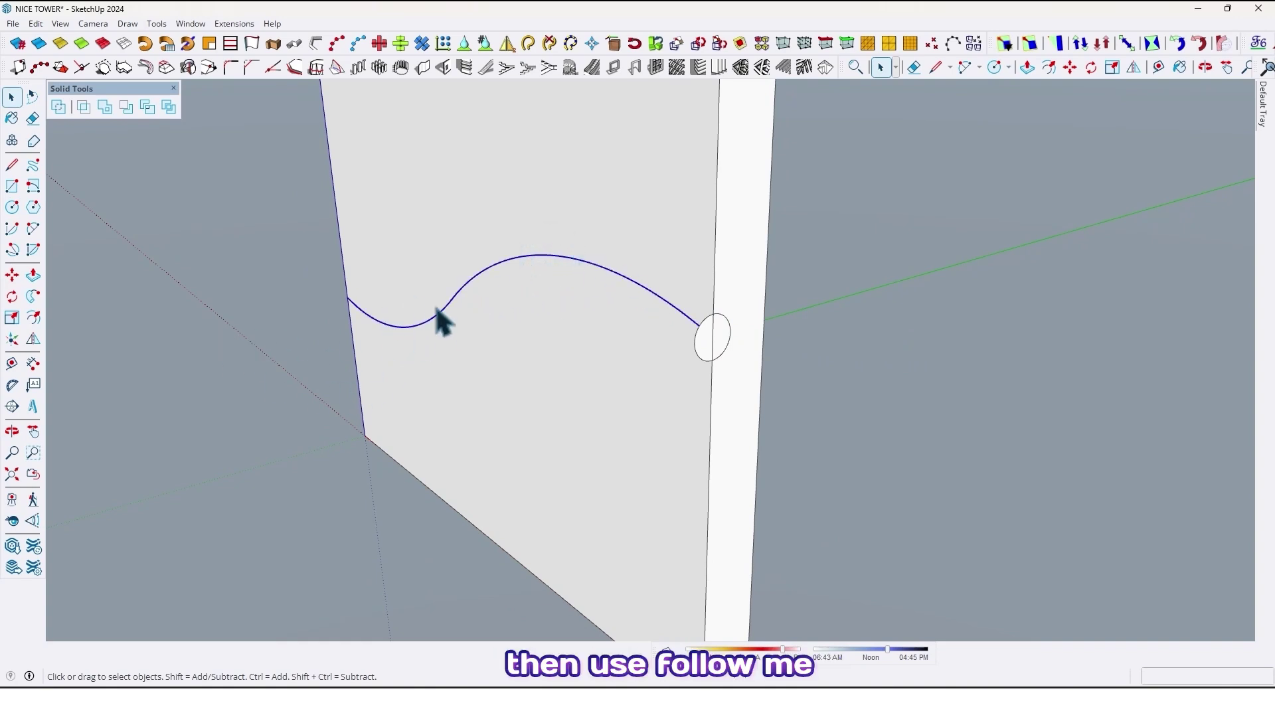
click(33, 298)
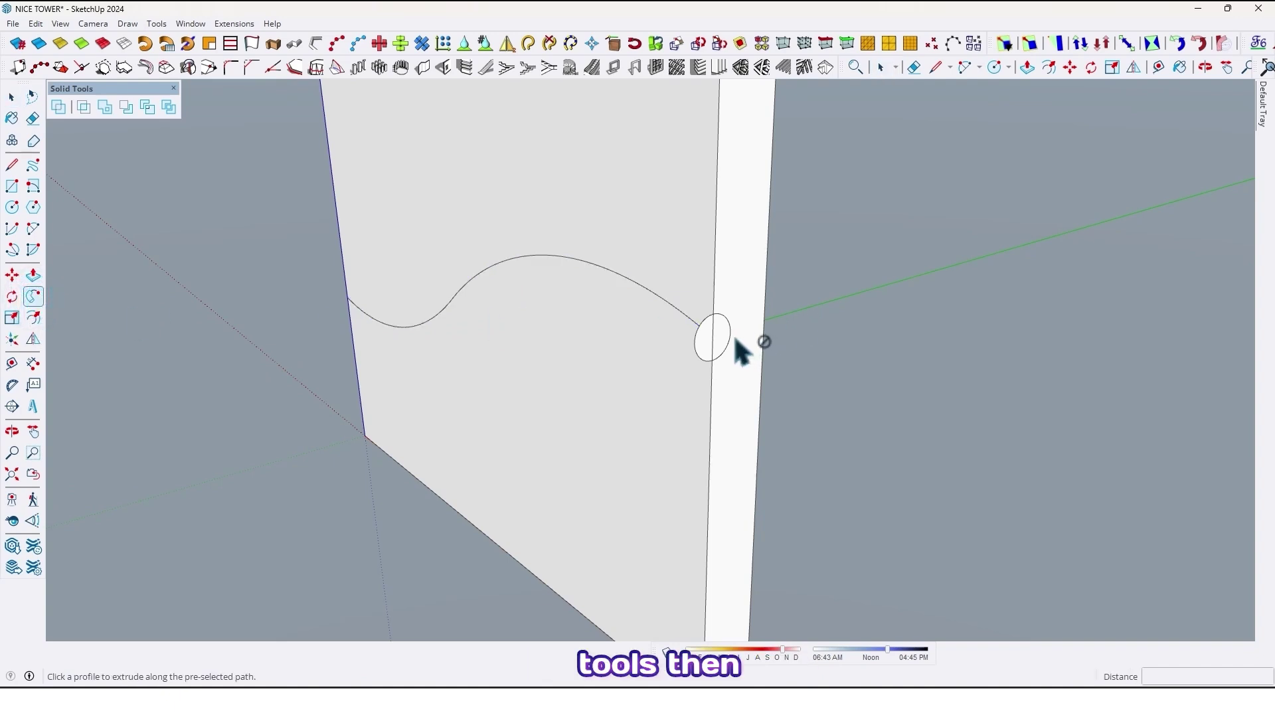
scroll(714, 352, up, 2)
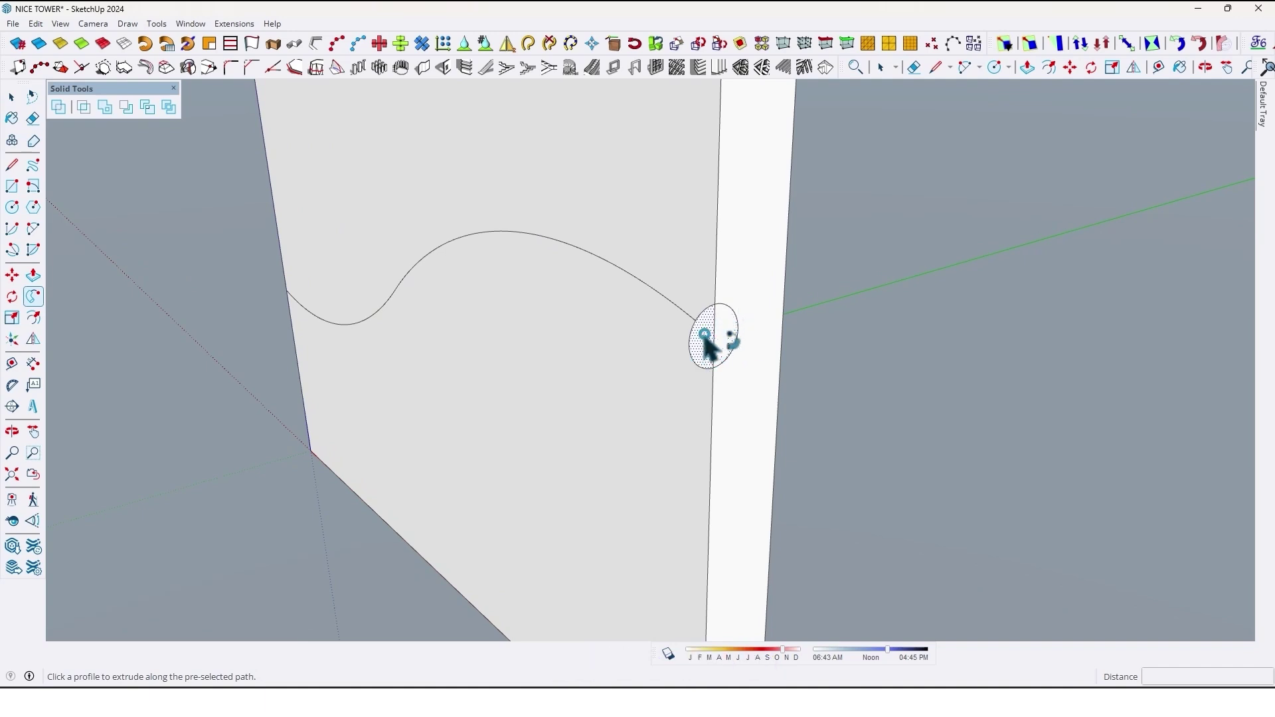
click(707, 345)
mouse_move(707, 346)
middle_down()
mouse_move(447, 262)
mouse_move(720, 313)
mouse_move(986, 340)
mouse_move(700, 387)
mouse_move(458, 540)
mouse_move(142, 469)
mouse_move(604, 333)
mouse_move(727, 347)
middle_up()
- Select the whole wavy tube with all its connected geometry and make it a group
key(space)
triple_click(704, 342)
right_click(703, 345)
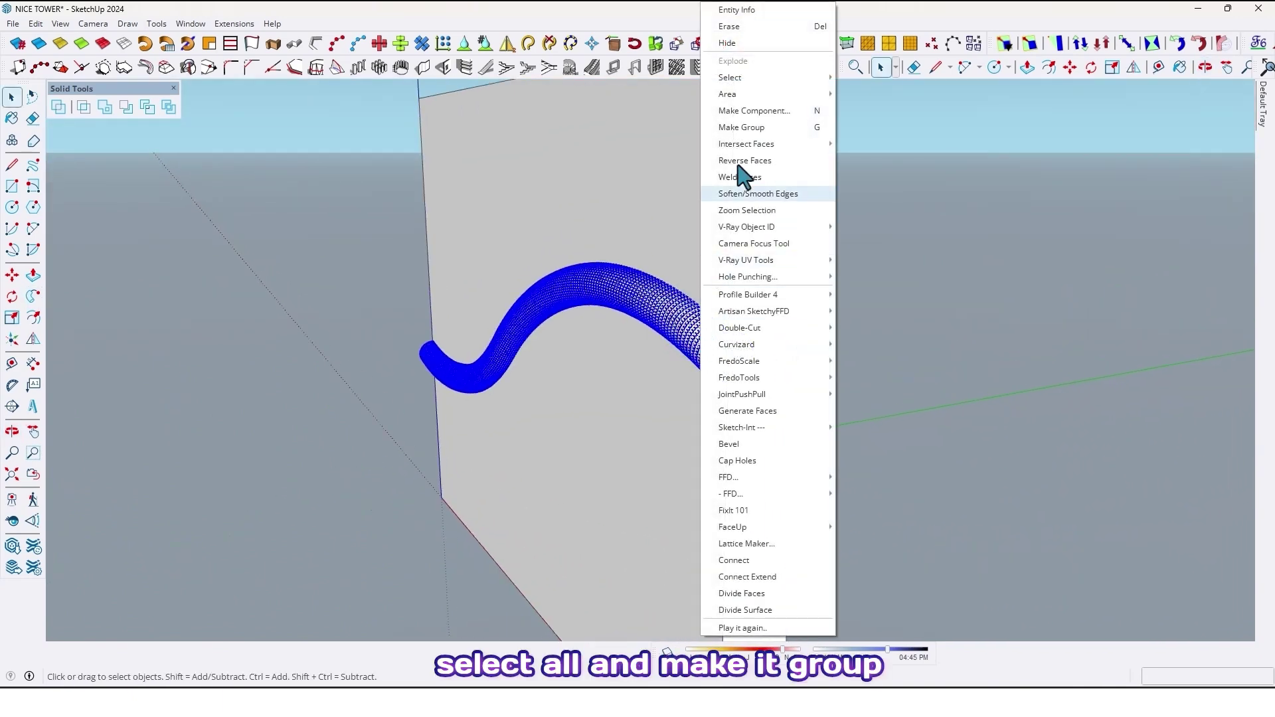
click(757, 127)
- Copy the wavy tube group straight down by about 17.9 cm so that the two tubes overlap
middle_drag(640, 237, 763, 324)
click(12, 275)
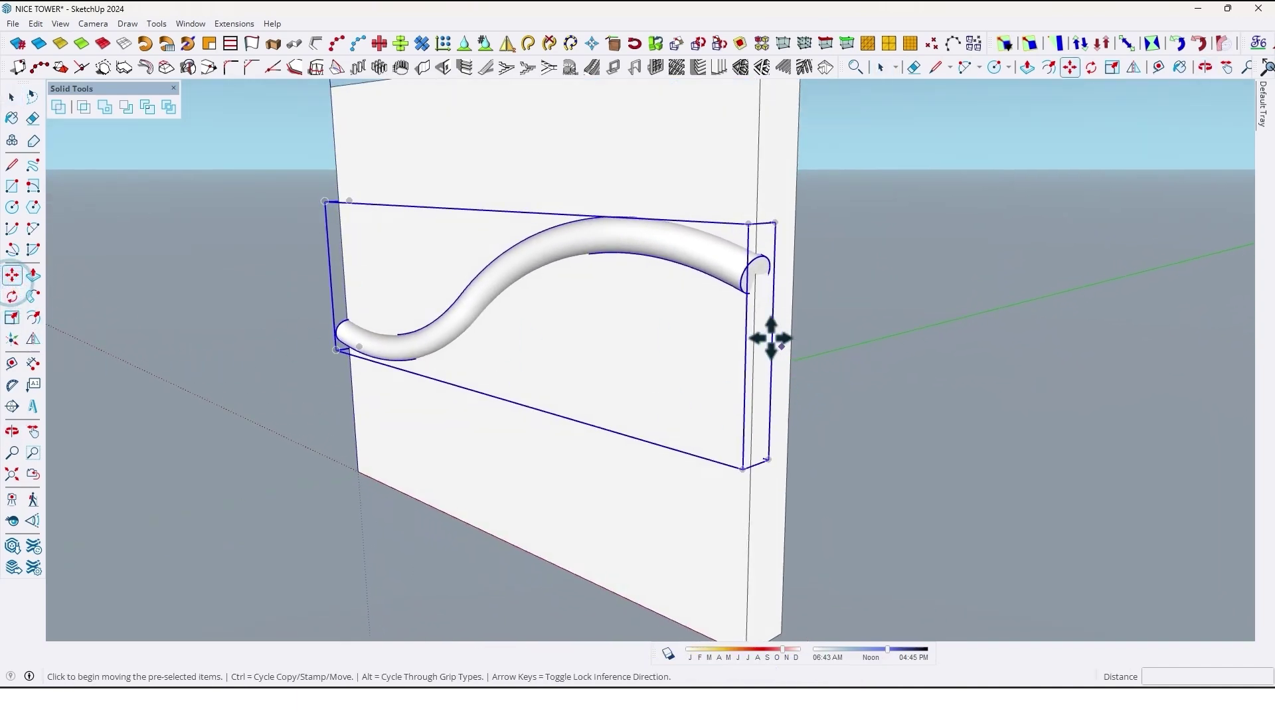
click(754, 327)
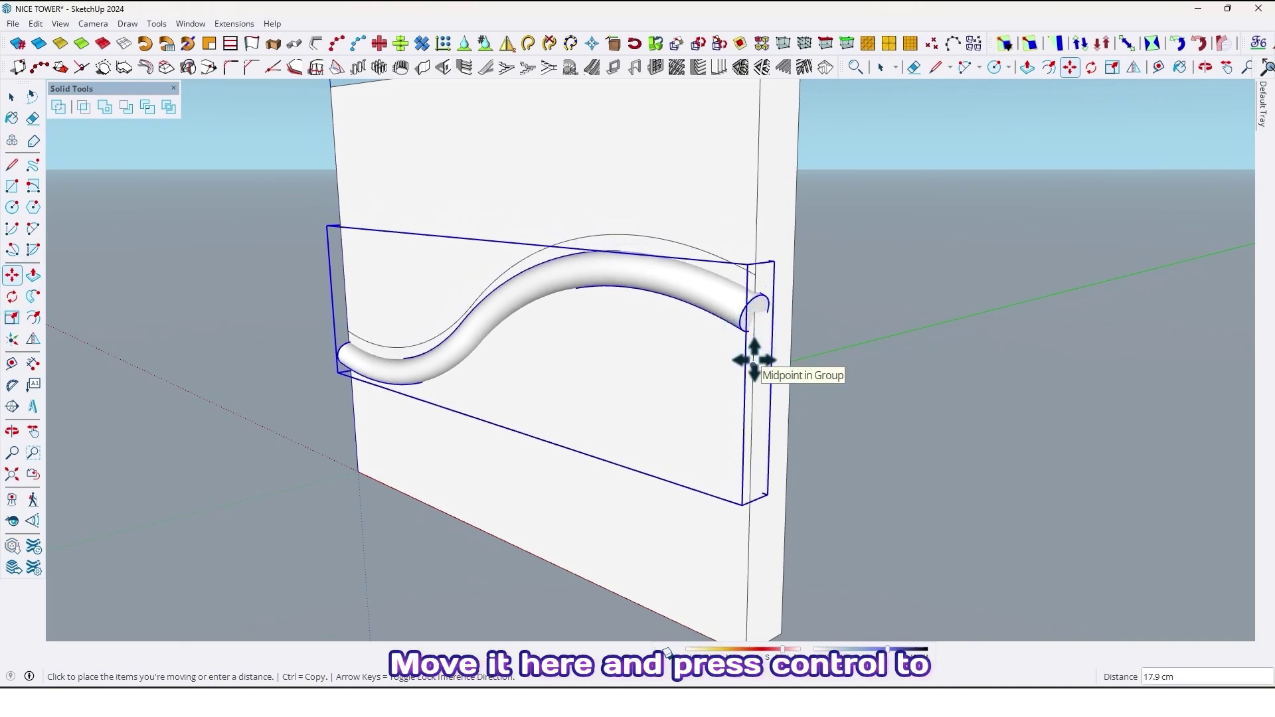
key(ctrl)
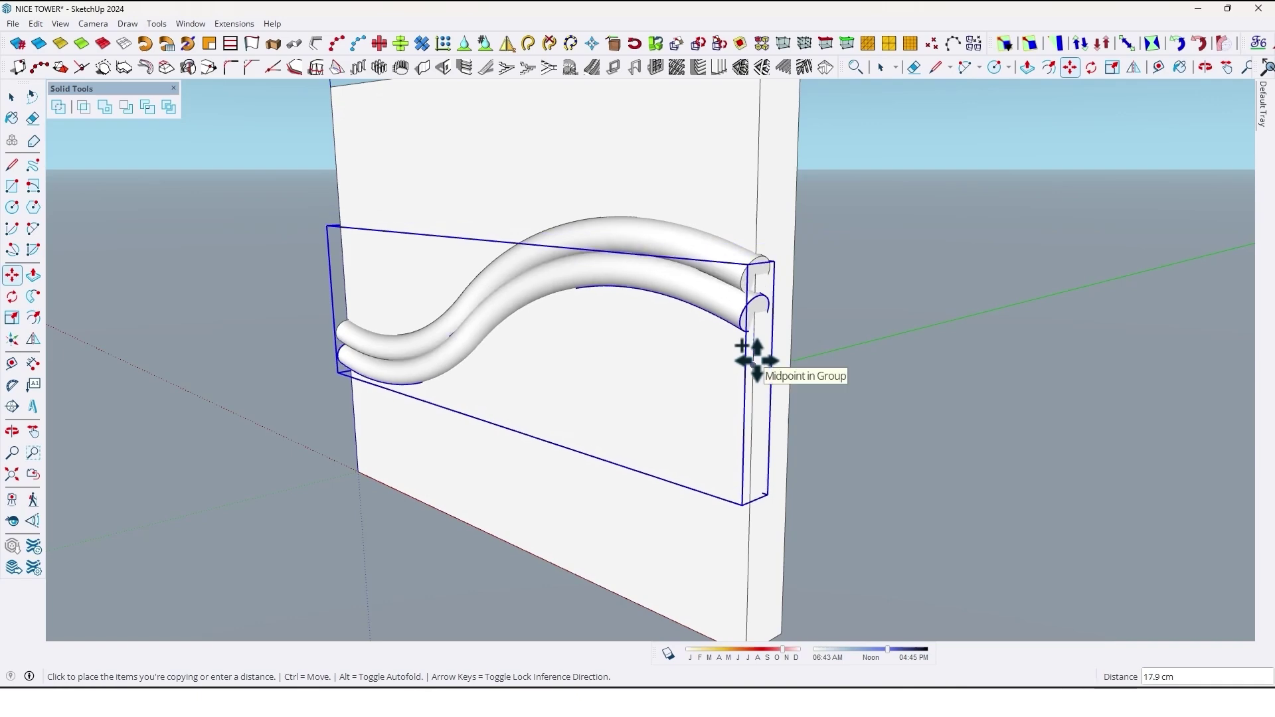
click(757, 360)
- Combine the two overlapping wavy tube groups into one solid with Union
middle_drag(734, 432, 843, 437)
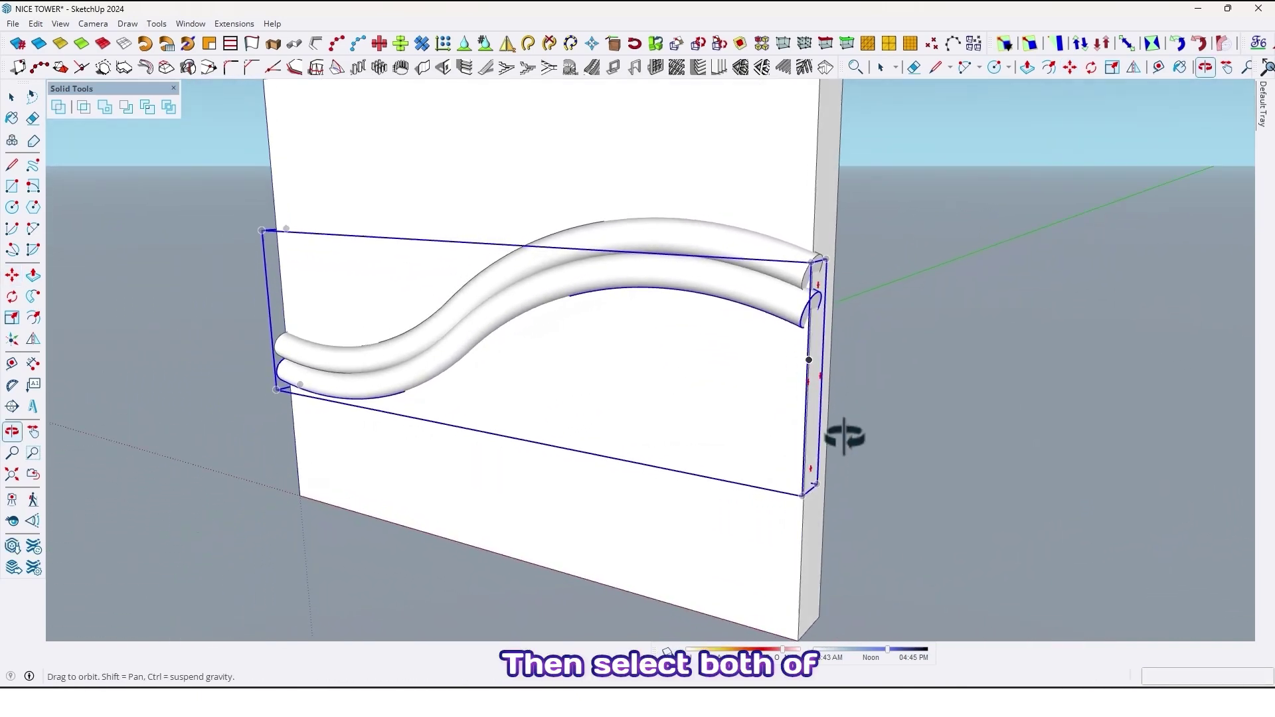
key(space)
ctrl+click(737, 251)
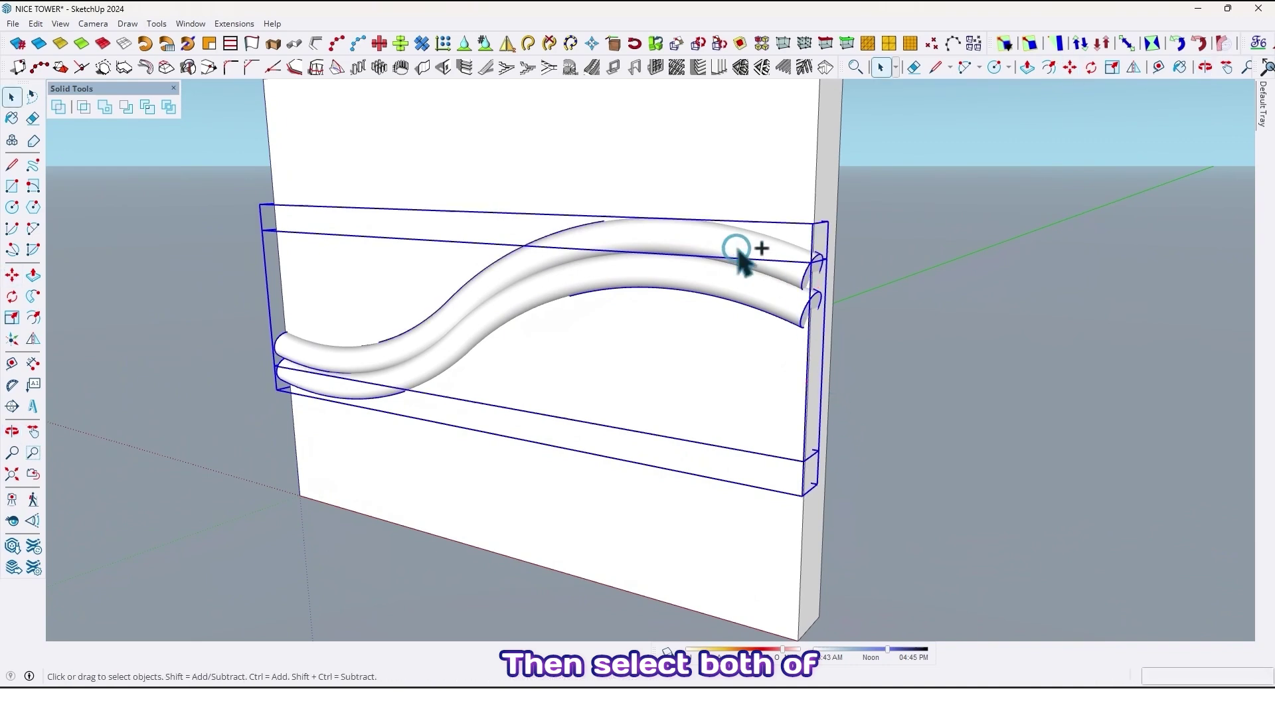
click(106, 109)
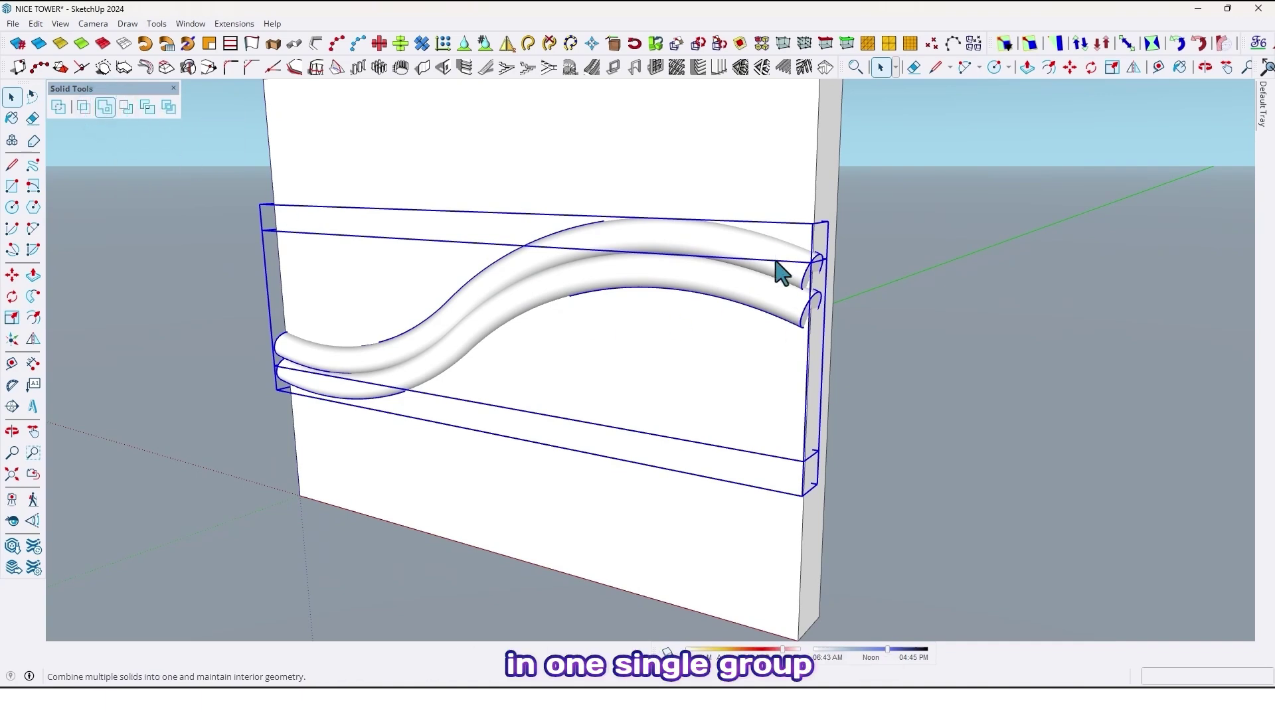
click(742, 292)
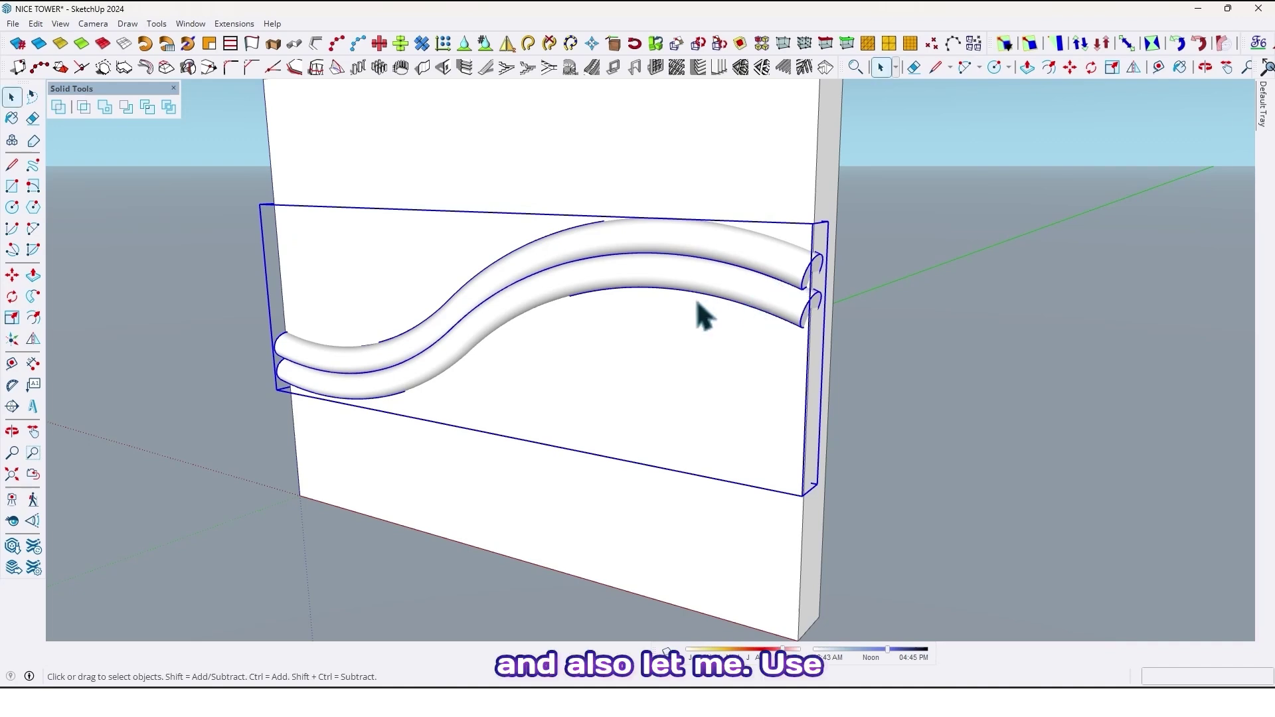
- Scale the merged tubes about their center along the red axis to about 1.07 so they extend past both wall ends
click(12, 317)
middle_drag(569, 305, 572, 357)
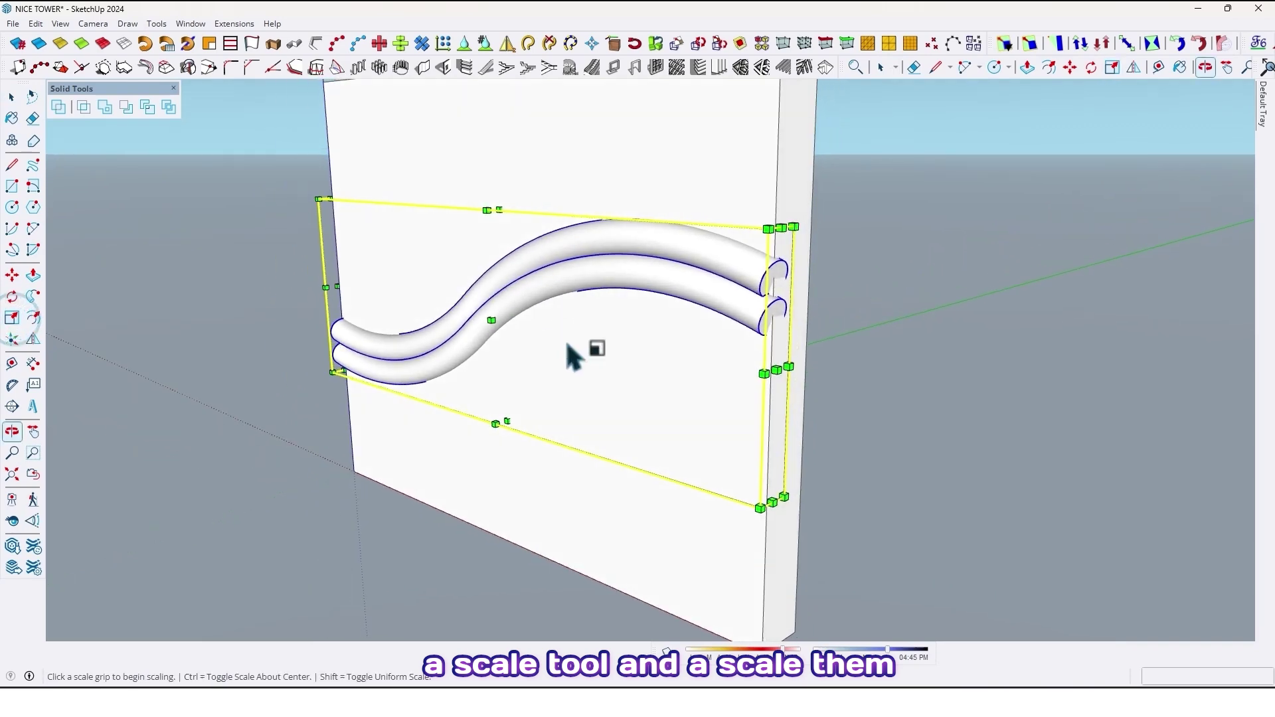
scroll(807, 372, up, 2)
click(817, 369)
key(ctrl)
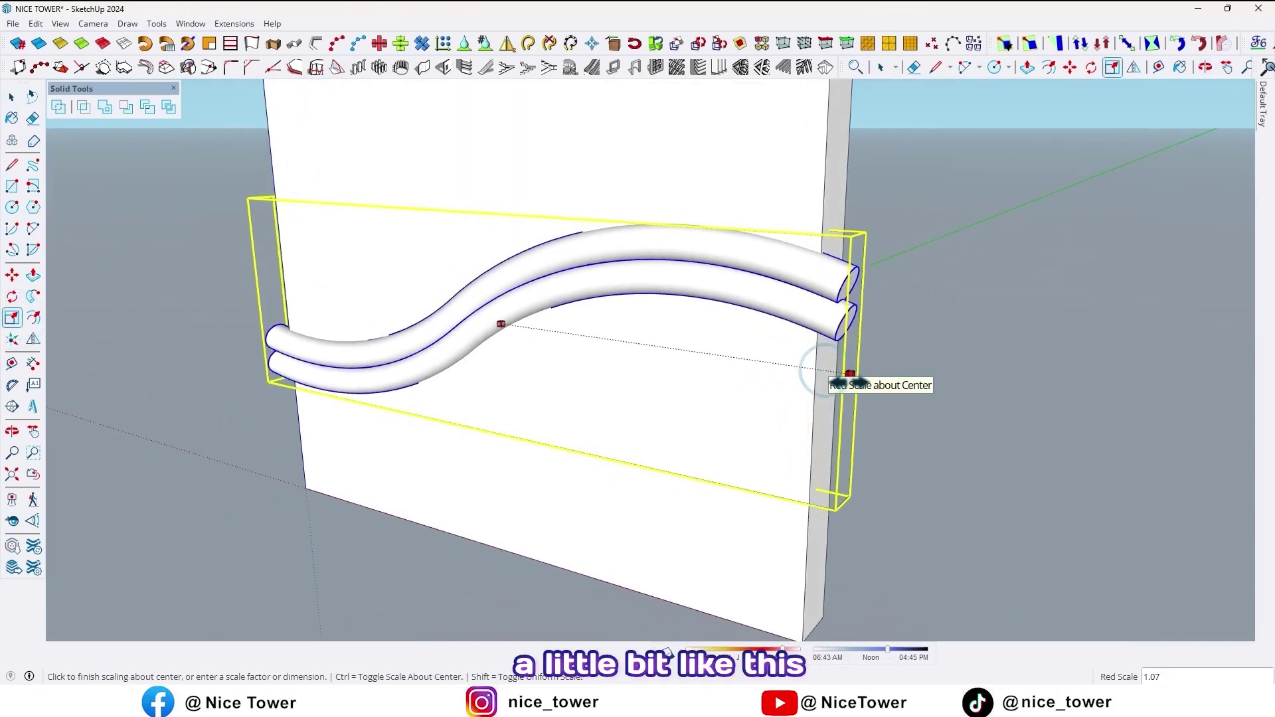
click(850, 374)
- Scale the merged tubes about their center along the blue axis to about 1.56, making them taller
middle_drag(763, 427, 435, 156)
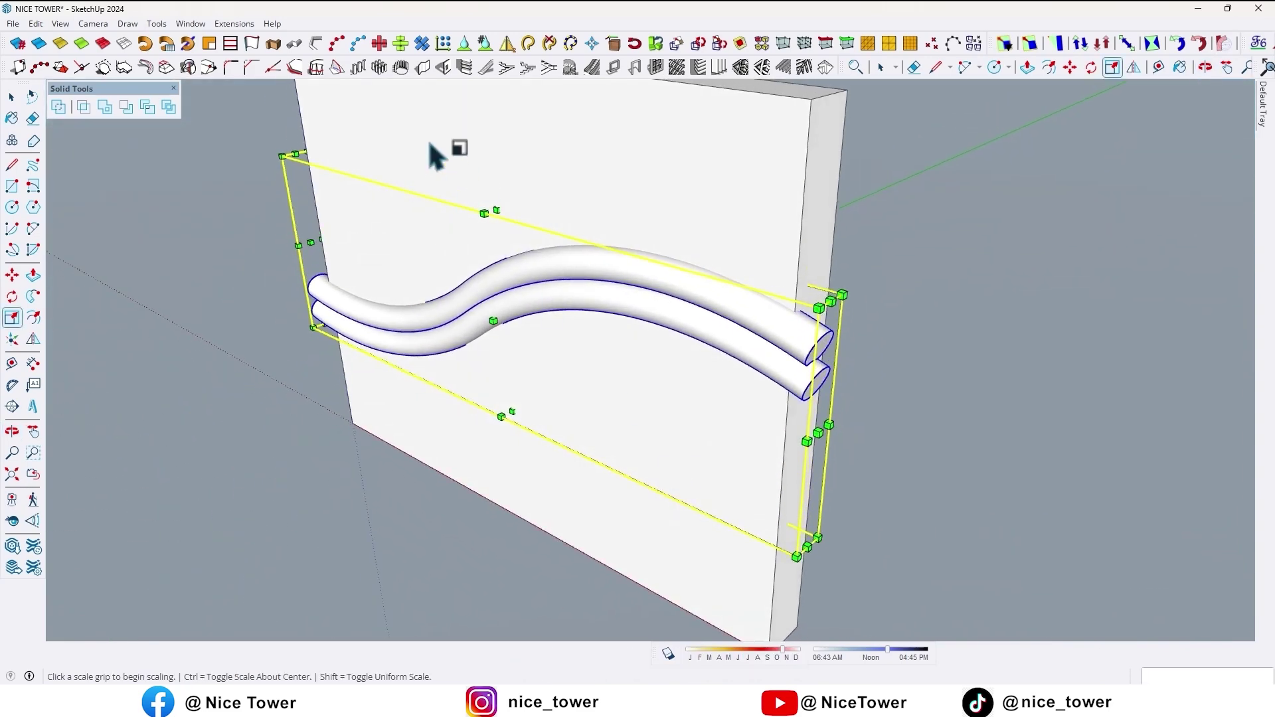
click(498, 210)
key(ctrl)
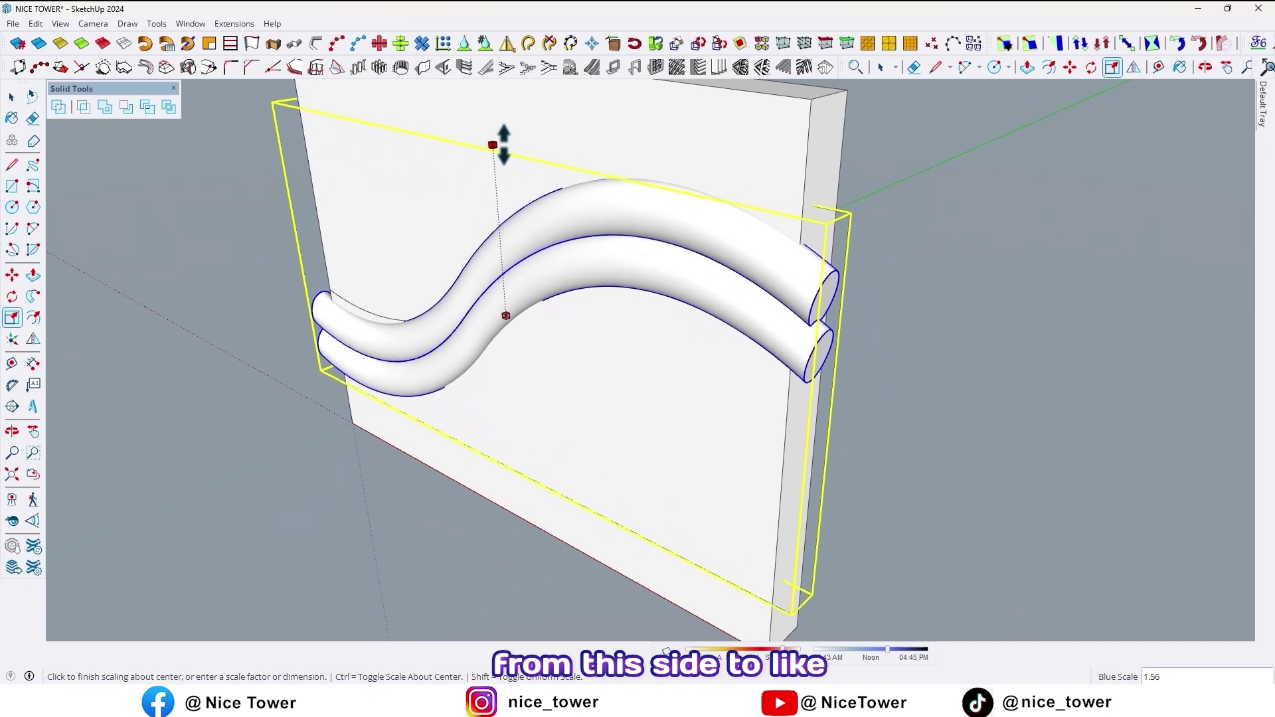
click(503, 145)
middle_drag(489, 190, 746, 421)
key(space)
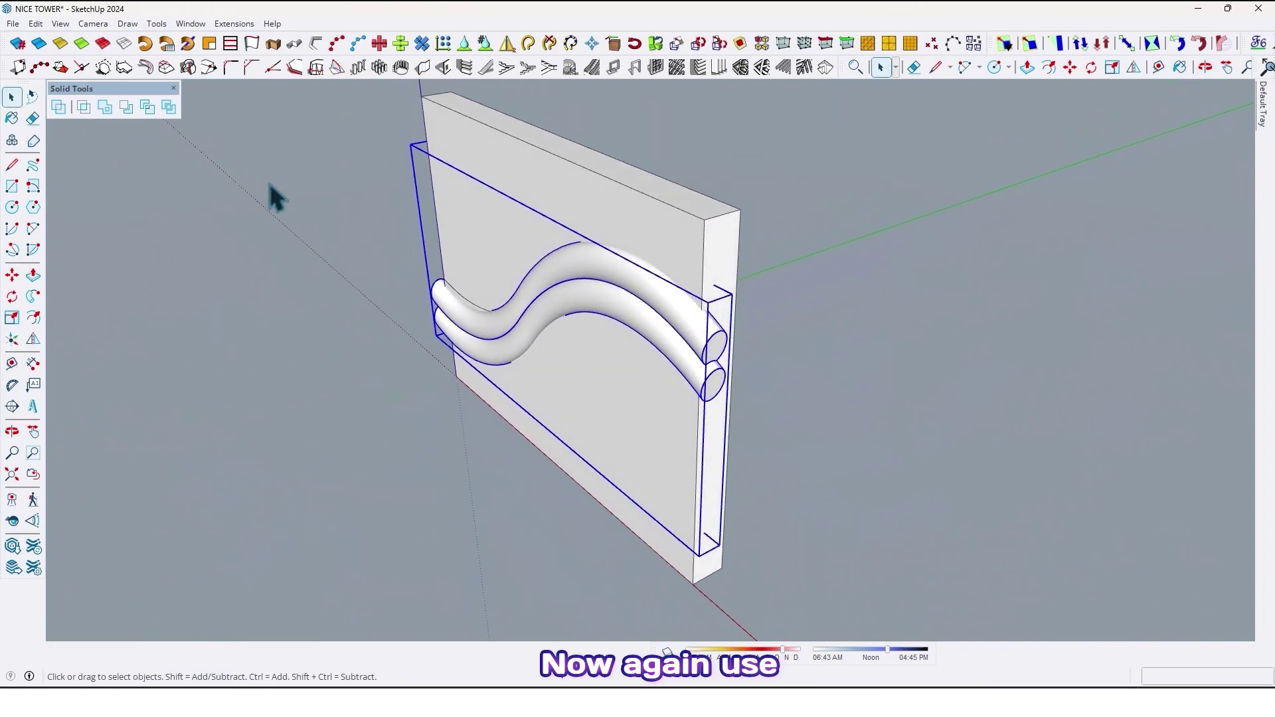
- Subtract the merged wavy tubes from the wall block to carve the double groove
click(185, 260)
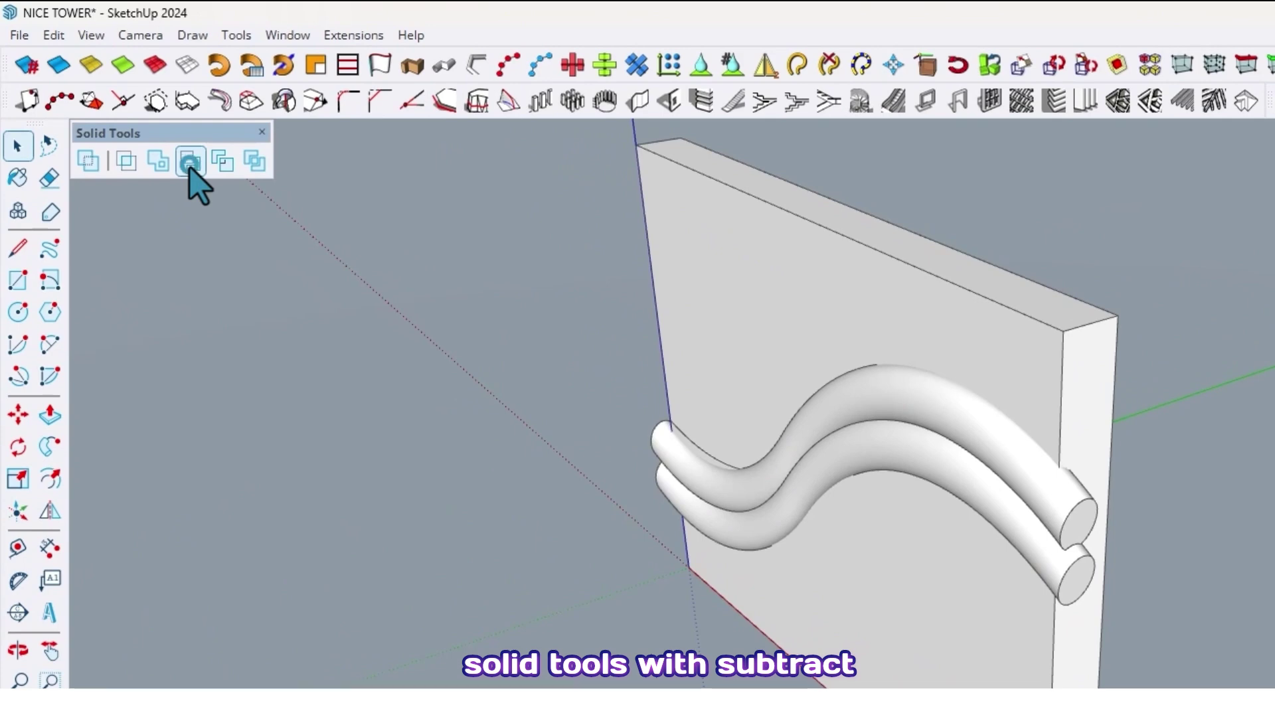
click(127, 108)
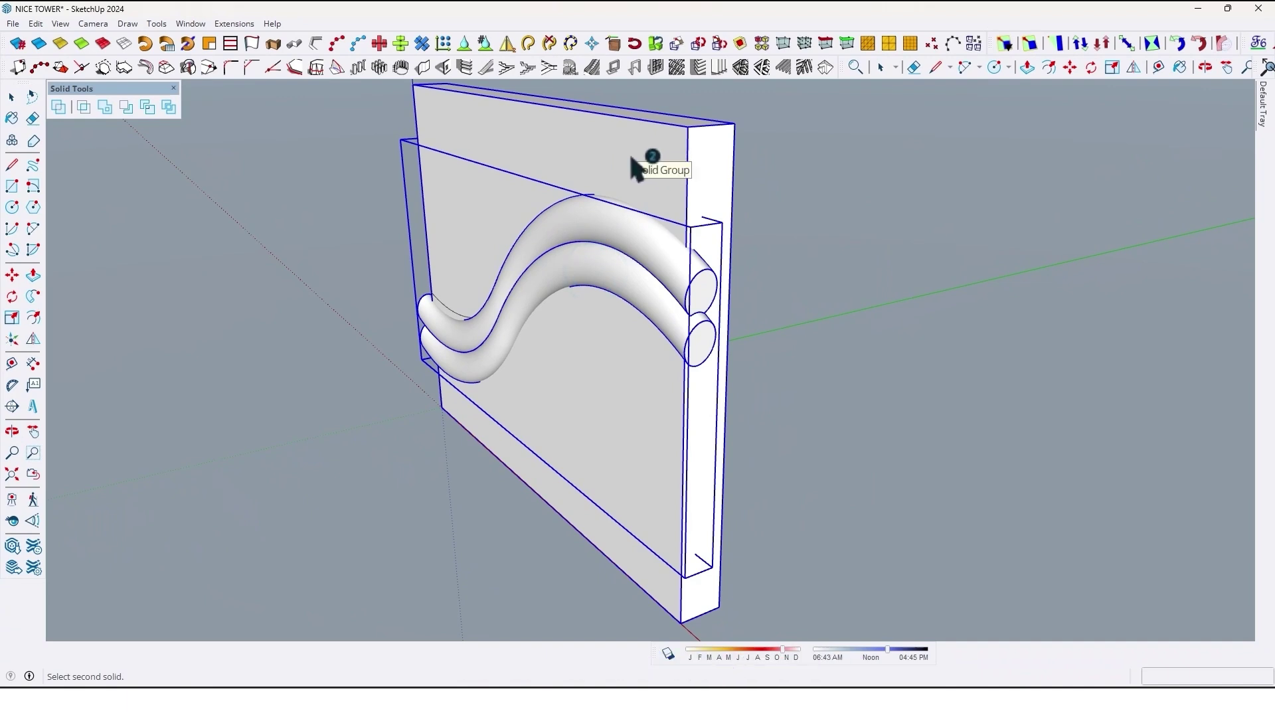
click(630, 158)
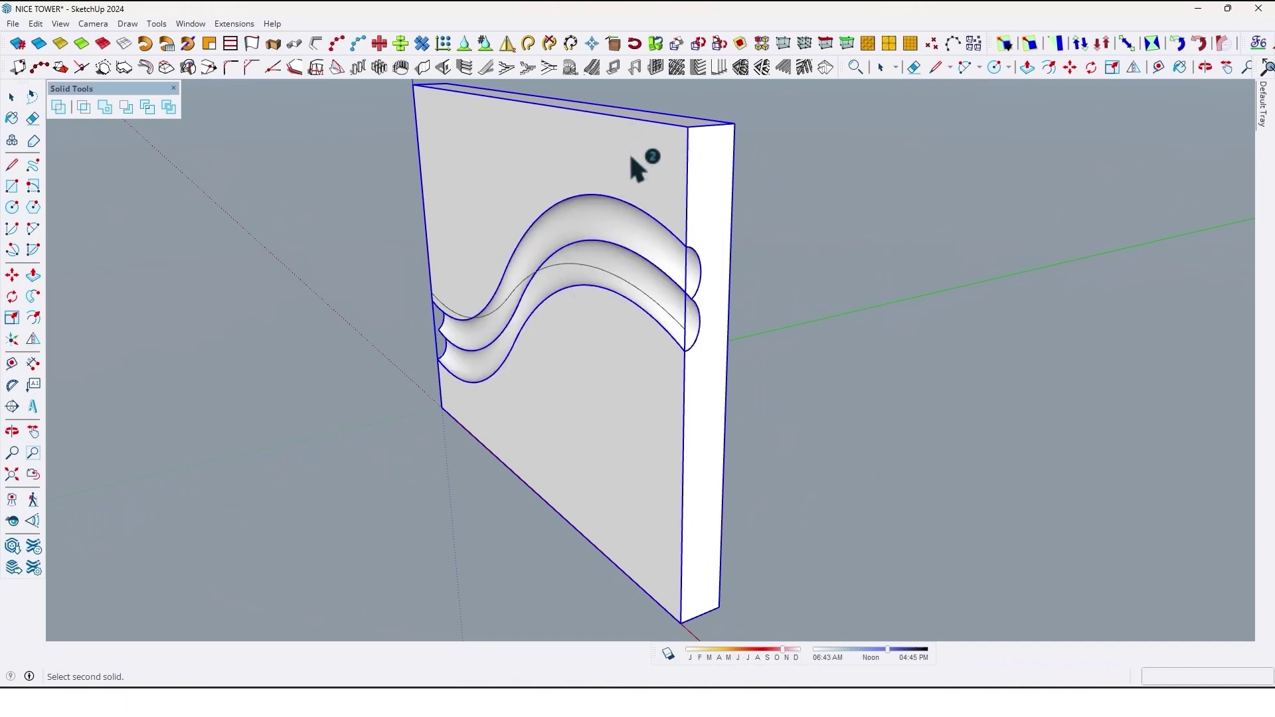
- Delete the leftover wave curve in front of the grooved wall
middle_drag(546, 199, 567, 307)
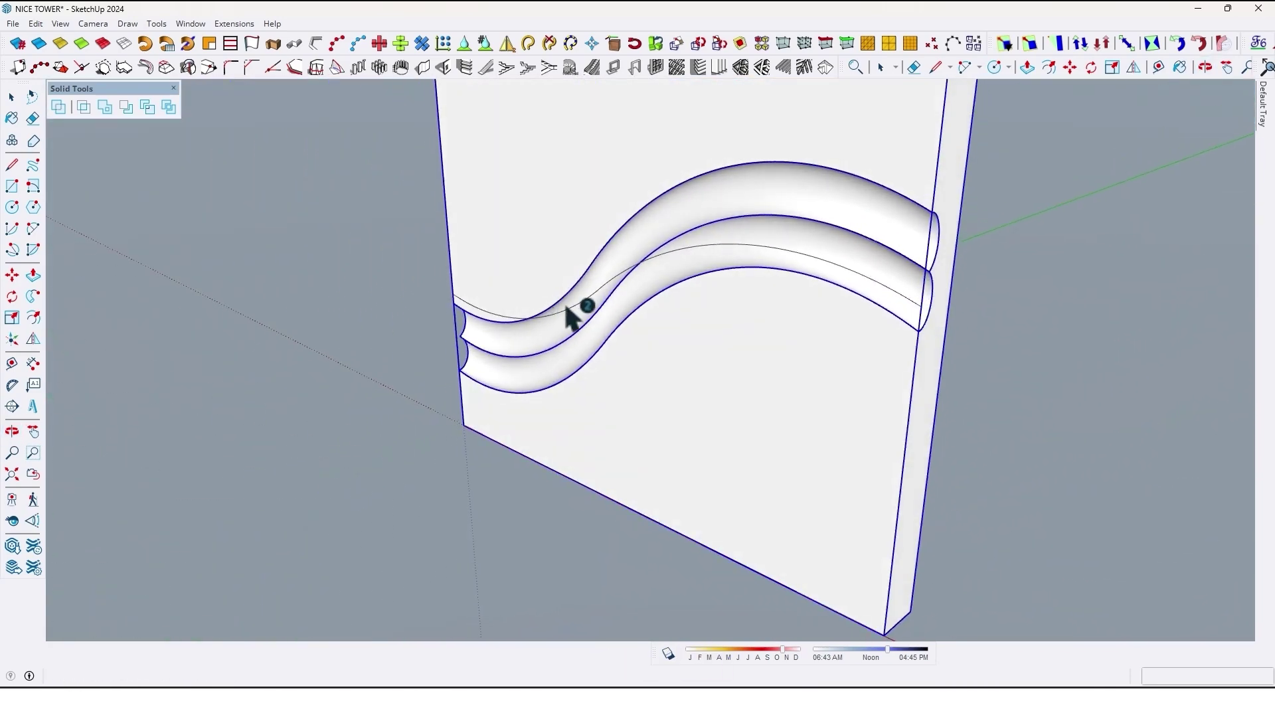
click(586, 304)
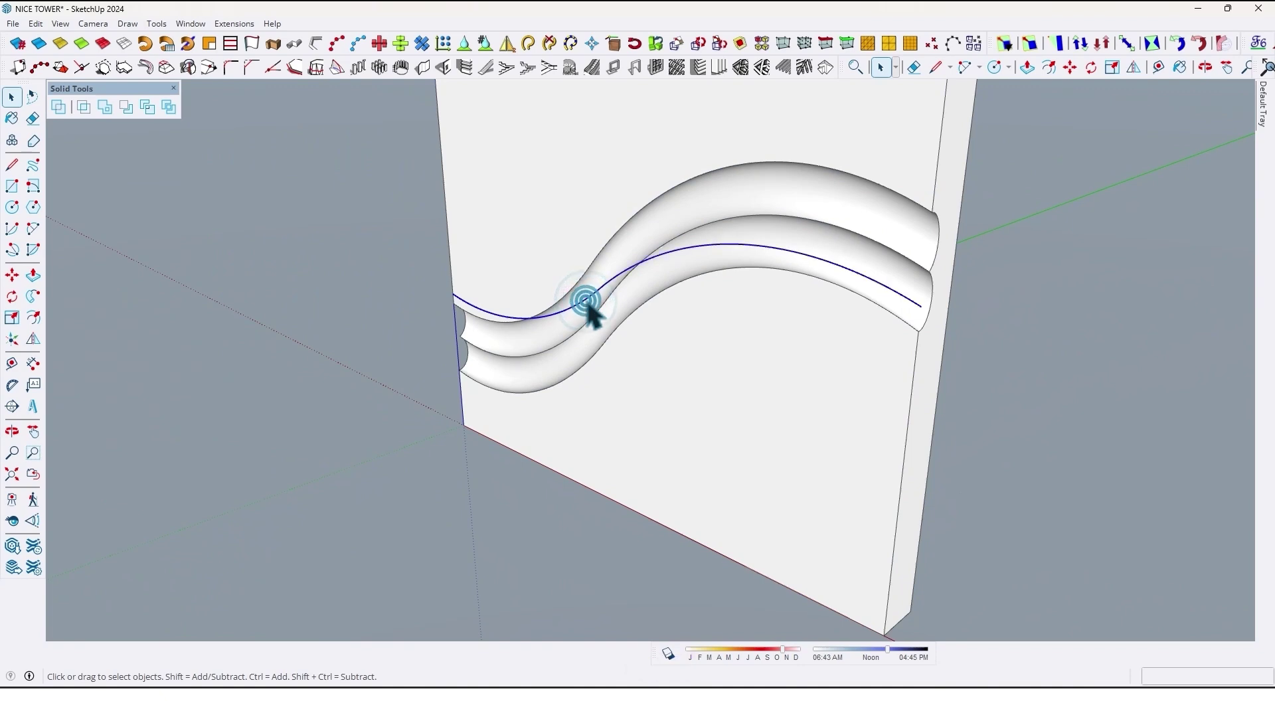
scroll(601, 357, down, 5)
- Draw a rectangle over the wall's narrow end face, from its lower front corner to its upper back corner
middle_drag(611, 365, 701, 438)
scroll(648, 571, up, 2)
middle_drag(649, 572, 619, 582)
scroll(636, 593, up, 2)
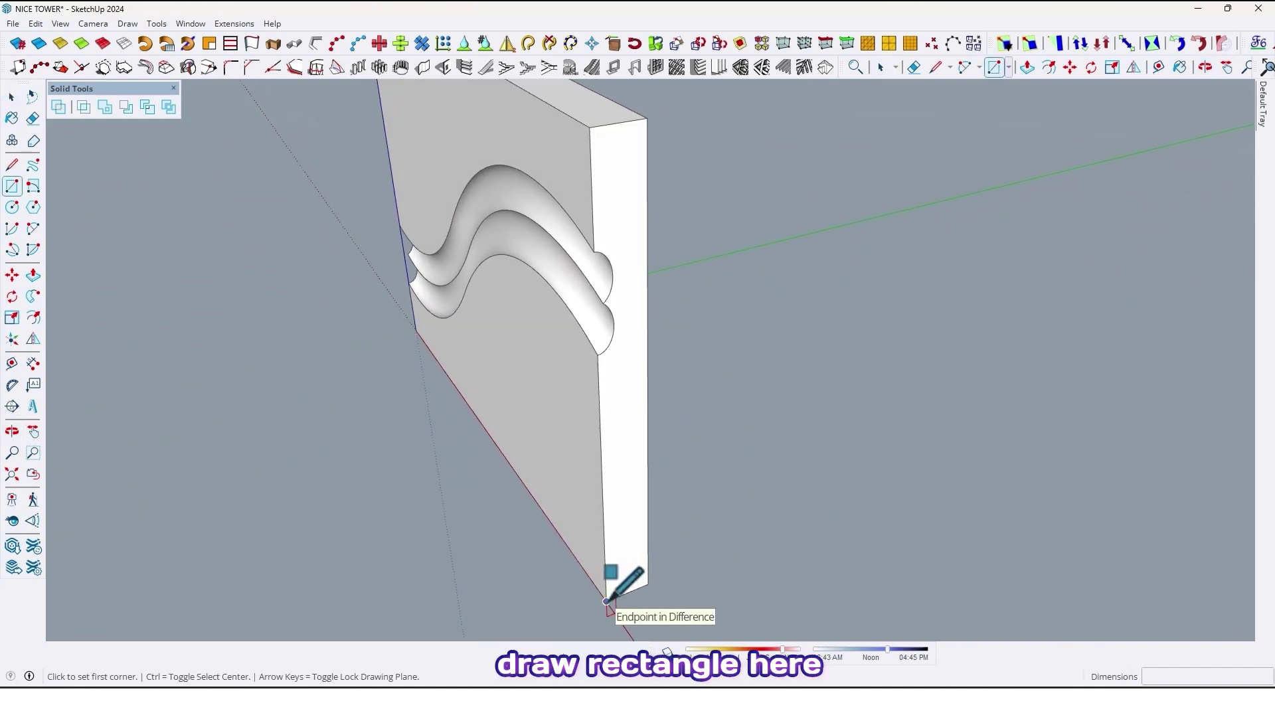
click(606, 601)
middle_drag(640, 328, 622, 268)
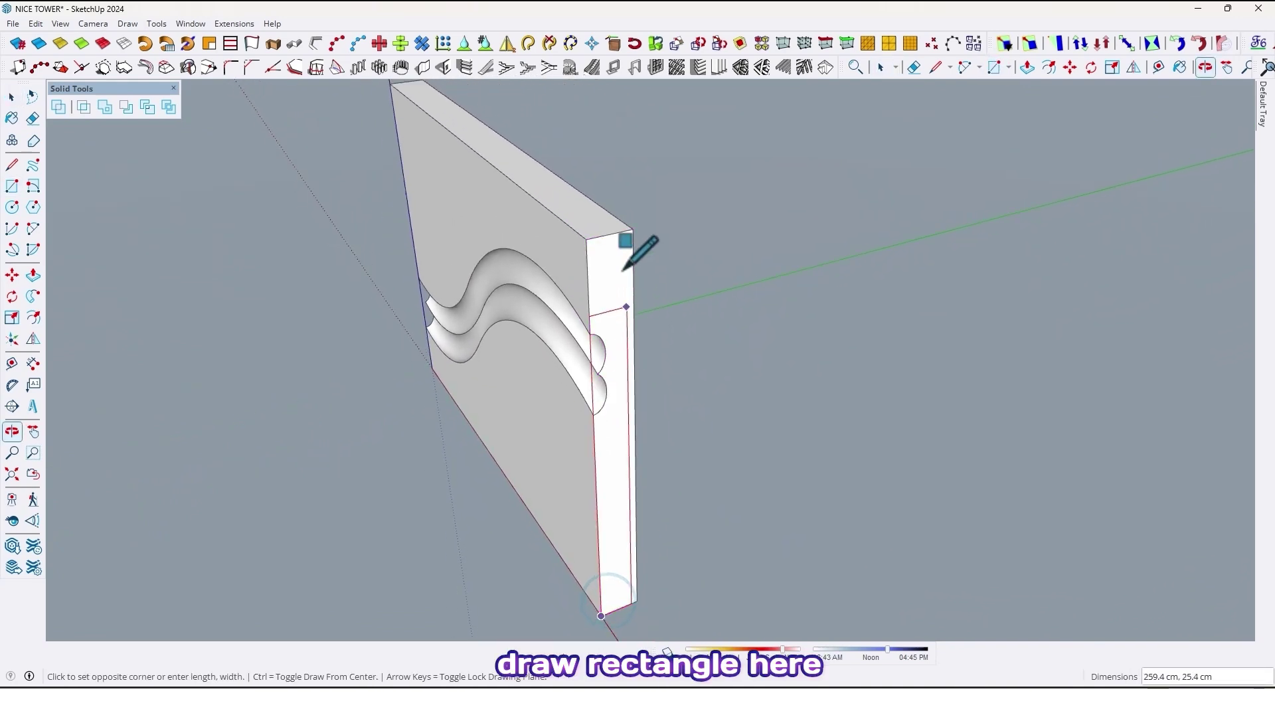
click(628, 230)
- Push the rectangle on the wall's end face inward by 3 cm to form a thin slat
mouse_move(583, 335)
middle_down()
mouse_move(962, 407)
mouse_move(828, 439)
mouse_move(725, 389)
mouse_move(697, 412)
mouse_move(697, 393)
middle_up()
scroll(695, 401, up, 1)
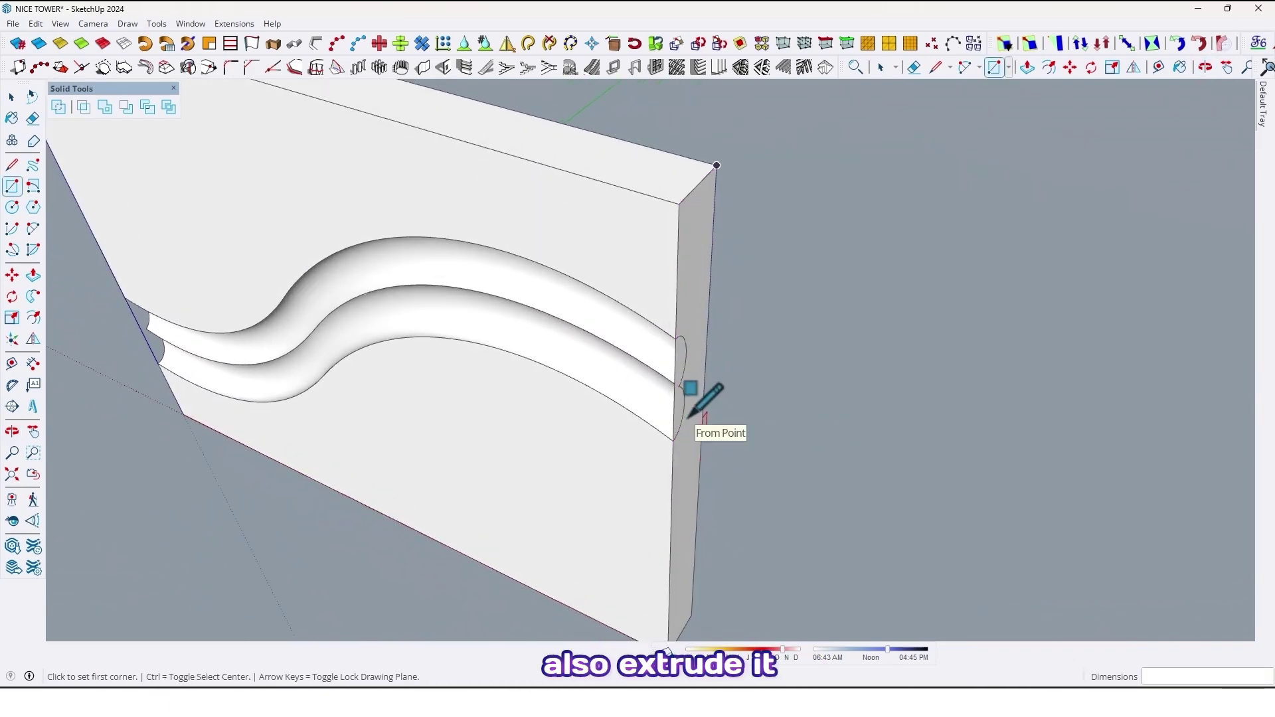
key(p)
click(688, 432)
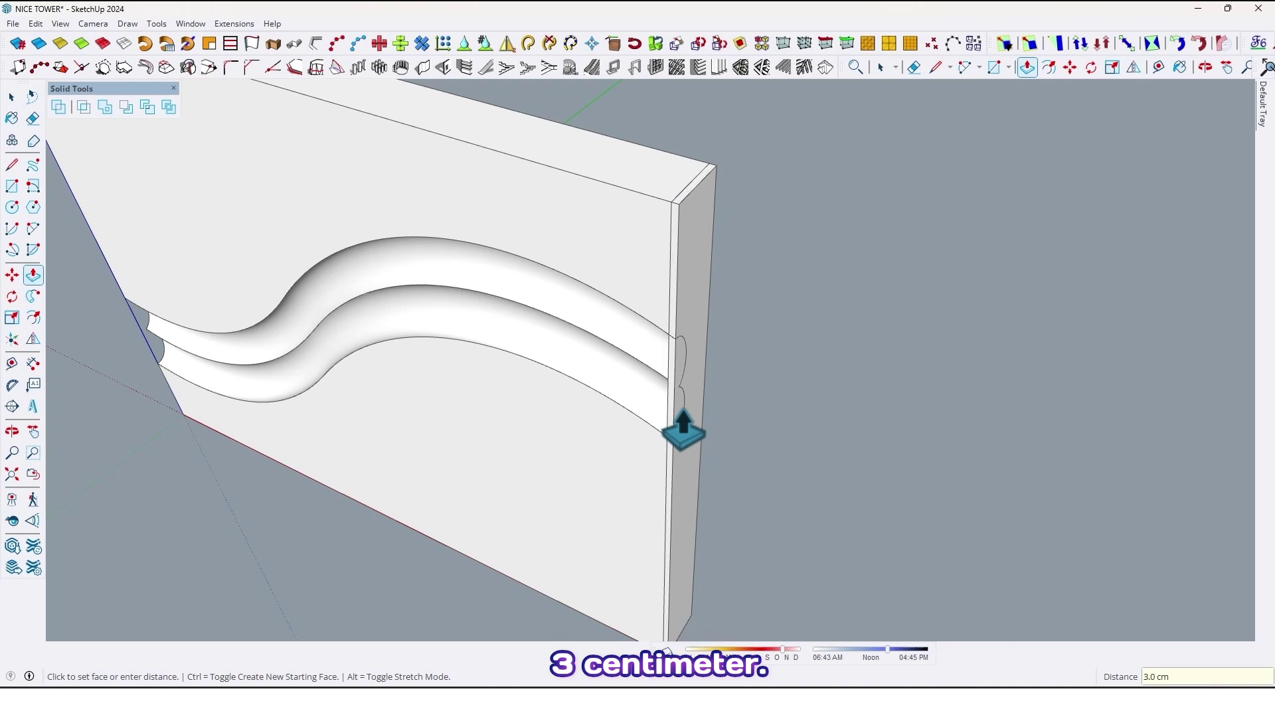
- Select the entire 3 cm slat and make it a group
key(space)
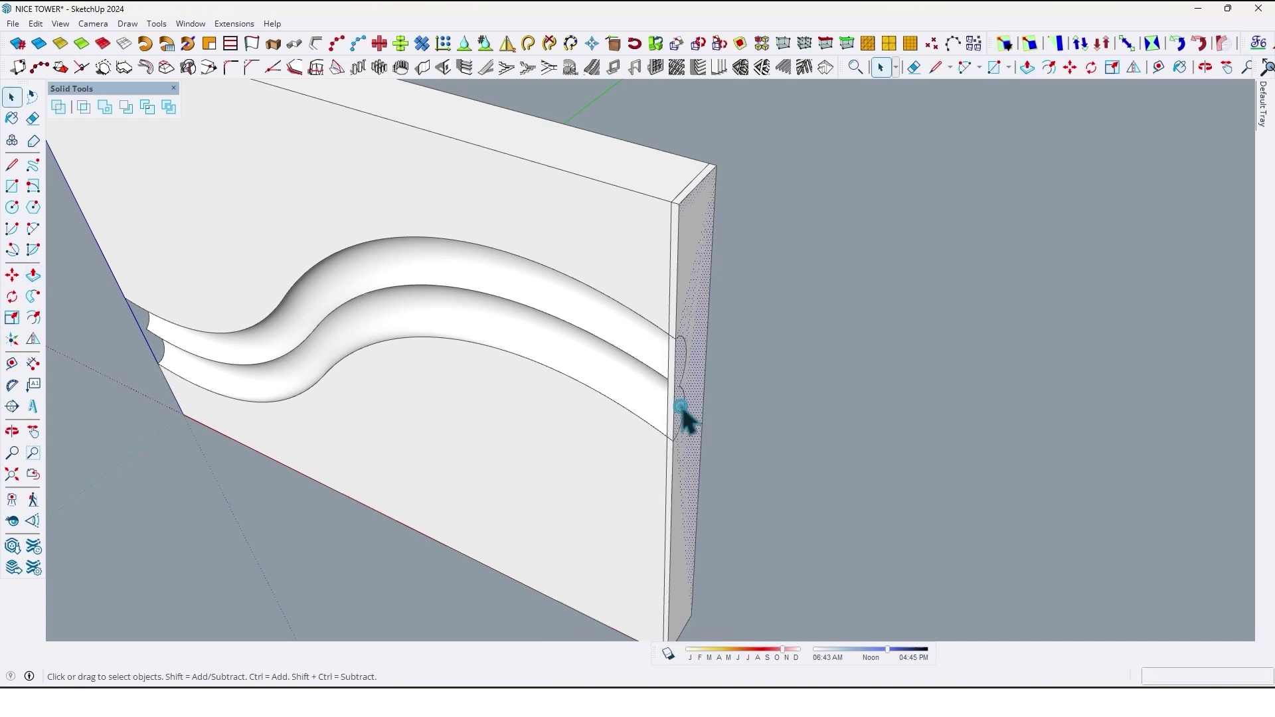
triple_click(681, 406)
right_click(682, 407)
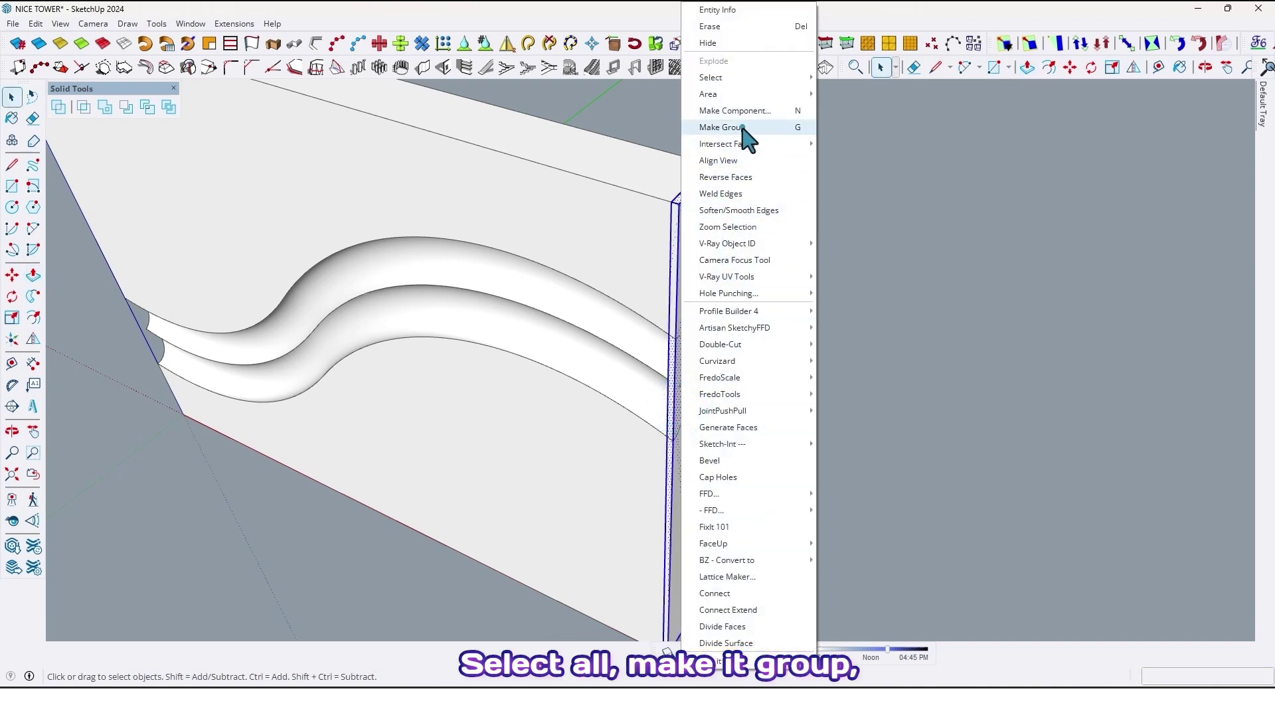
click(721, 127)
- Copy the slat group along the wall's length to the opposite end, 397 cm away
scroll(705, 233, down, 3)
middle_drag(706, 233, 730, 292)
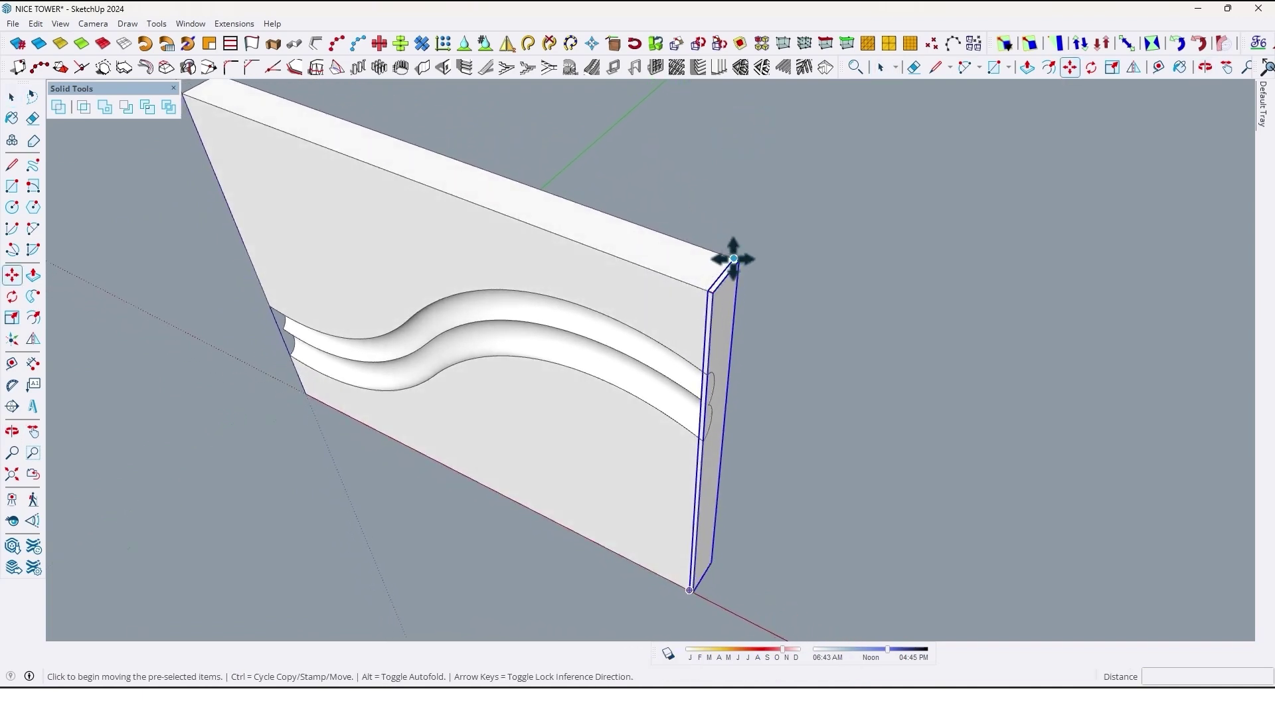
click(733, 259)
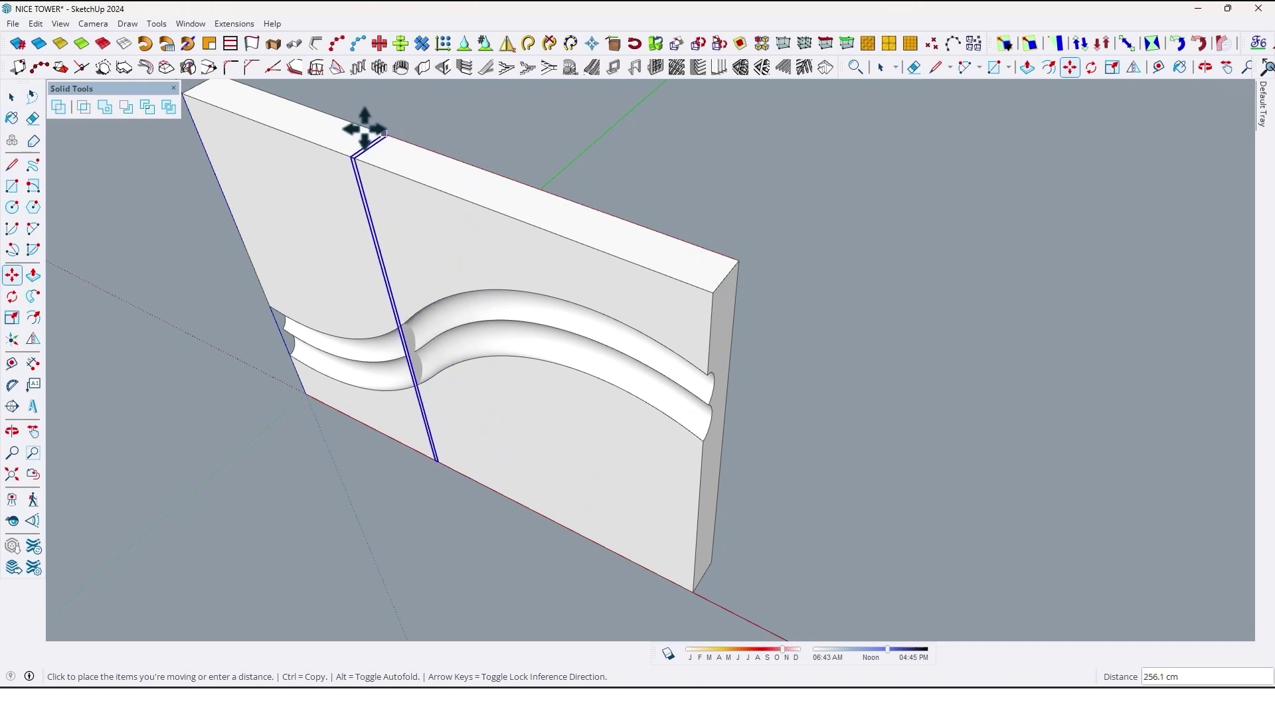
middle_drag(363, 125, 455, 179)
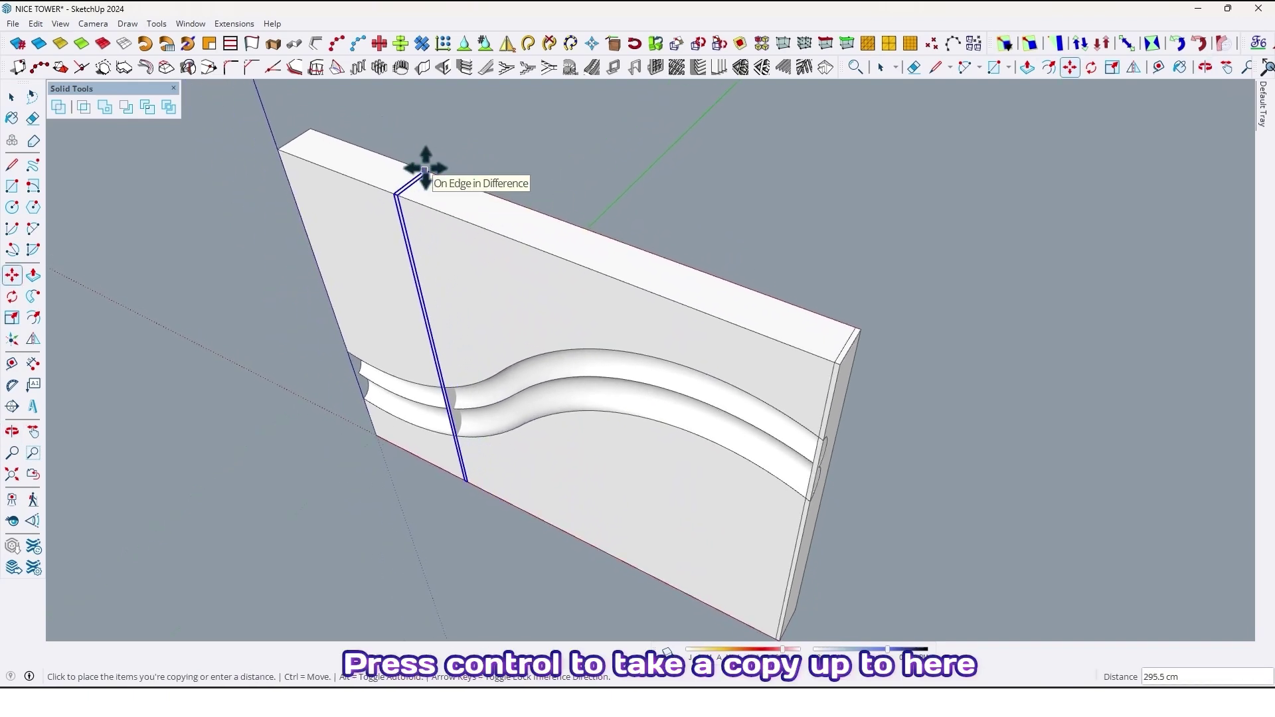
key(ctrl)
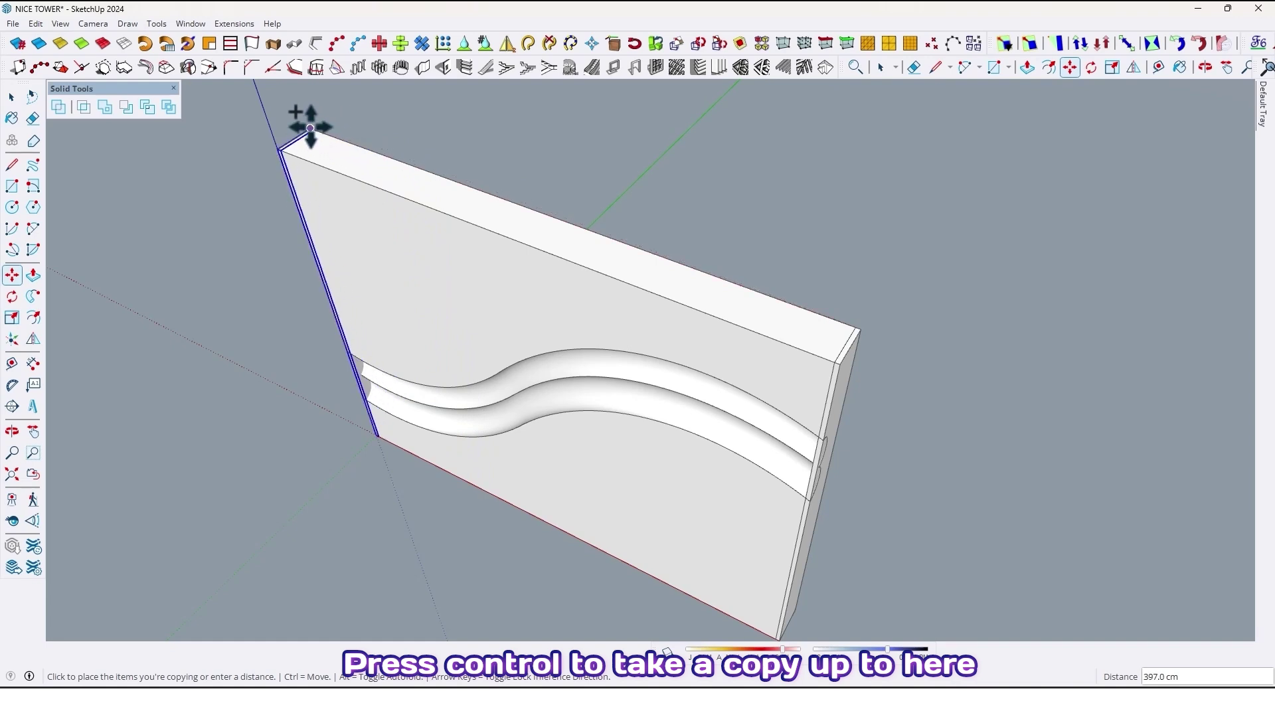
click(310, 127)
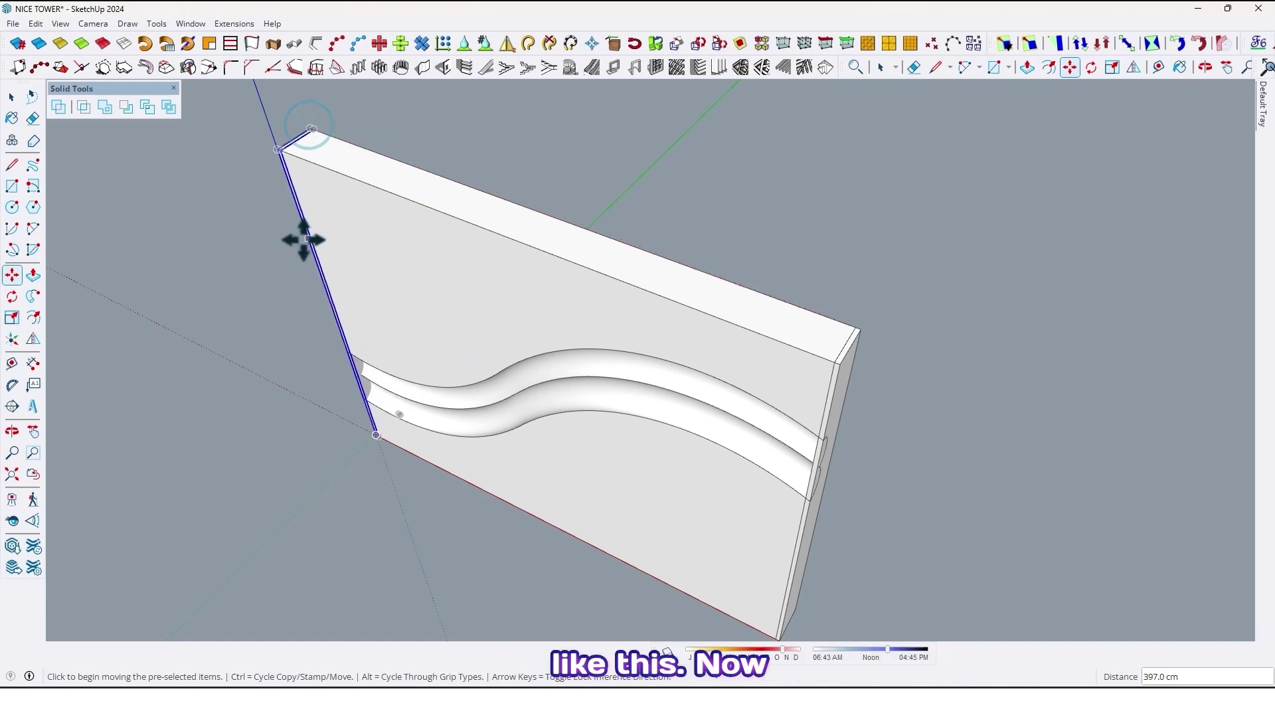
- Divide the distance between the two slats with /50 to fill the wall with evenly spaced copies
scroll(303, 239, down, 2)
middle_drag(367, 270, 415, 182)
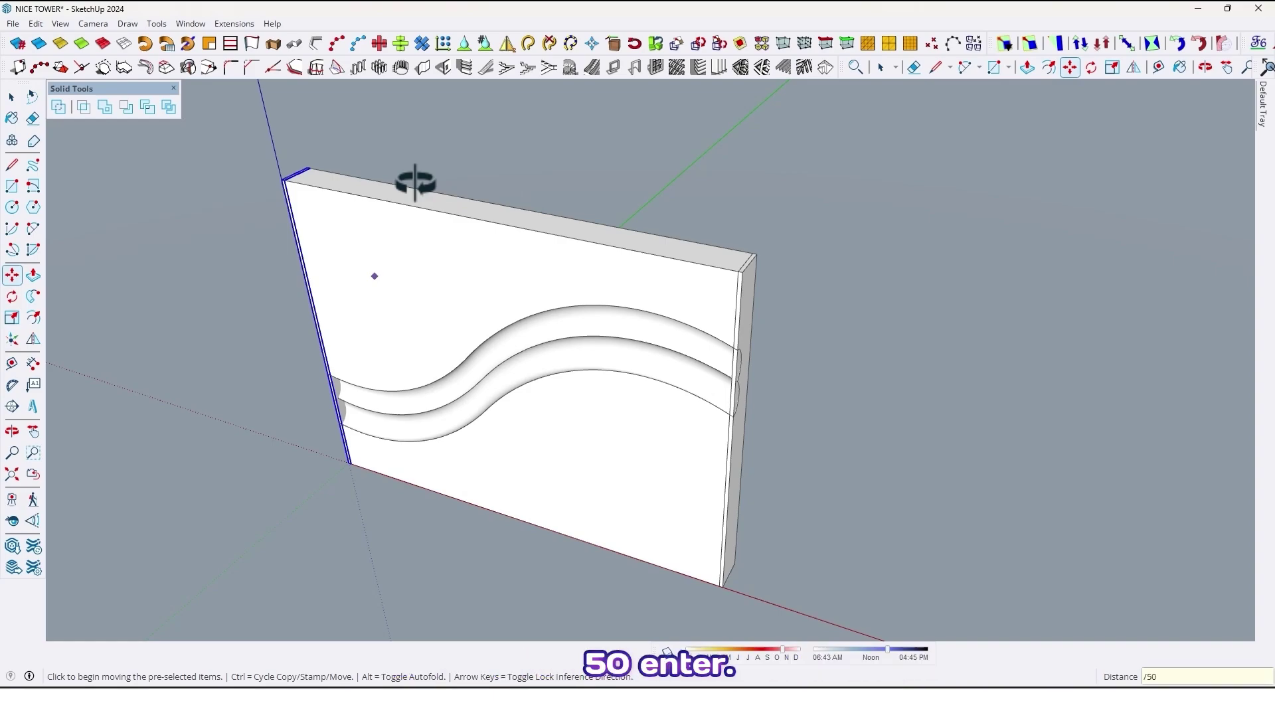
key(Return)
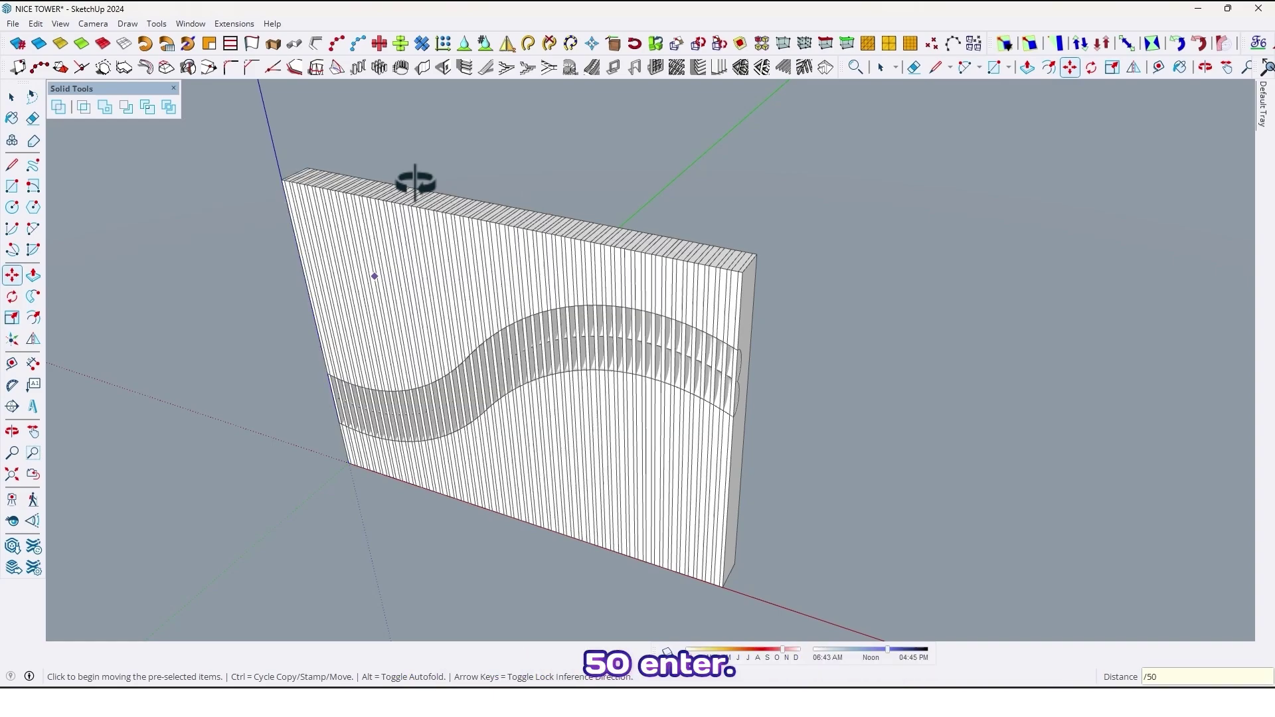
- Select the main wall group with the wavy groove and hide it, leaving only the slats
middle_drag(415, 182, 862, 332)
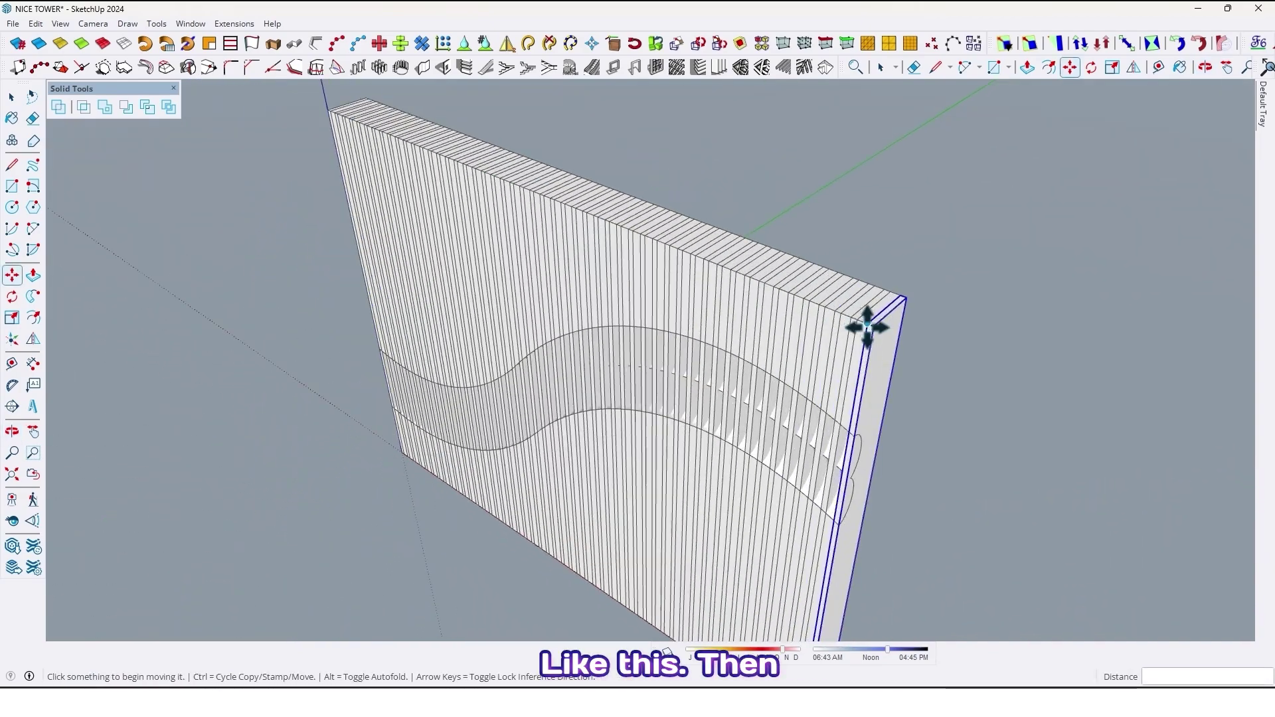
scroll(856, 345, down, 1)
key(space)
click(859, 352)
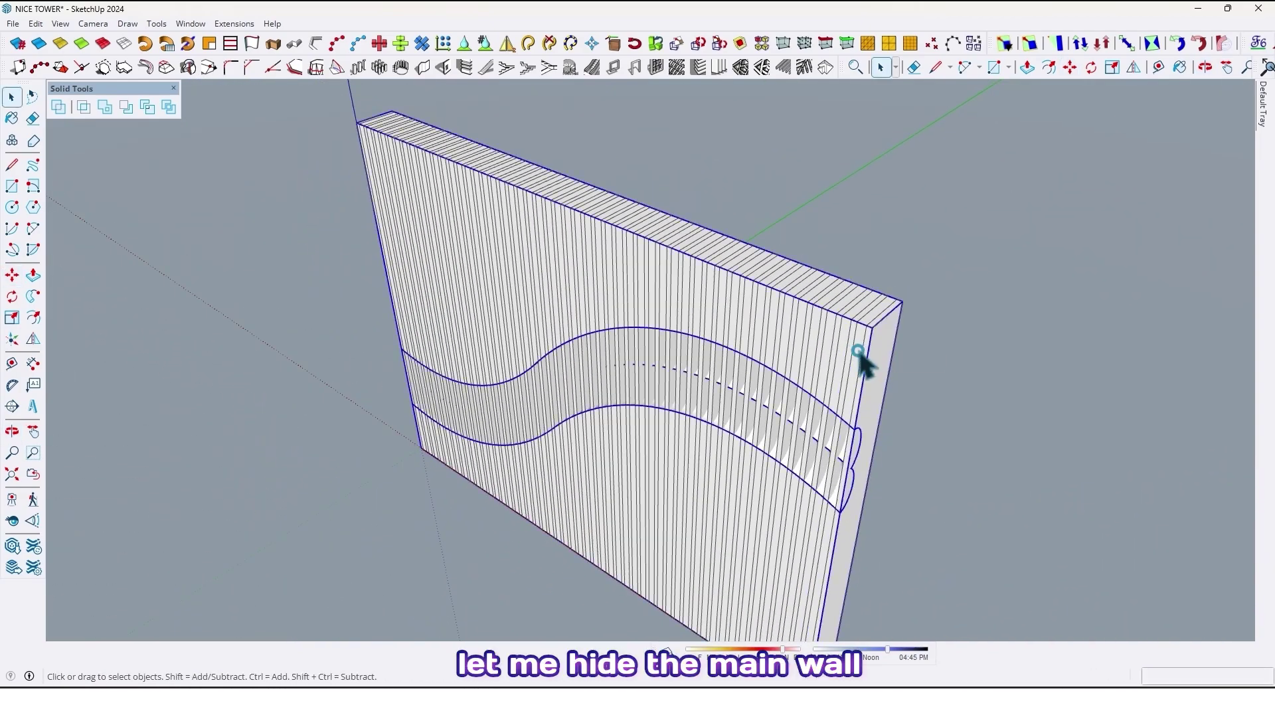
right_click(861, 362)
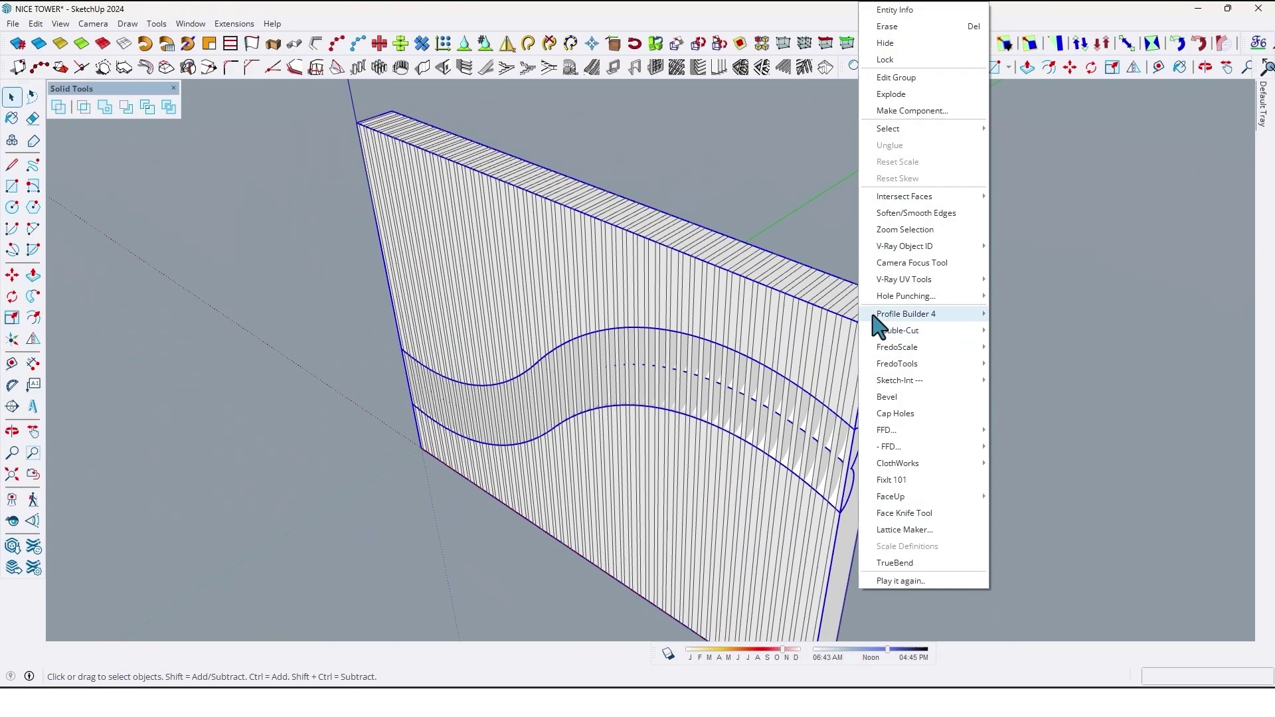
click(885, 44)
- Select all of the slats and merge them into one solid group with Union
middle_drag(806, 210, 1018, 137)
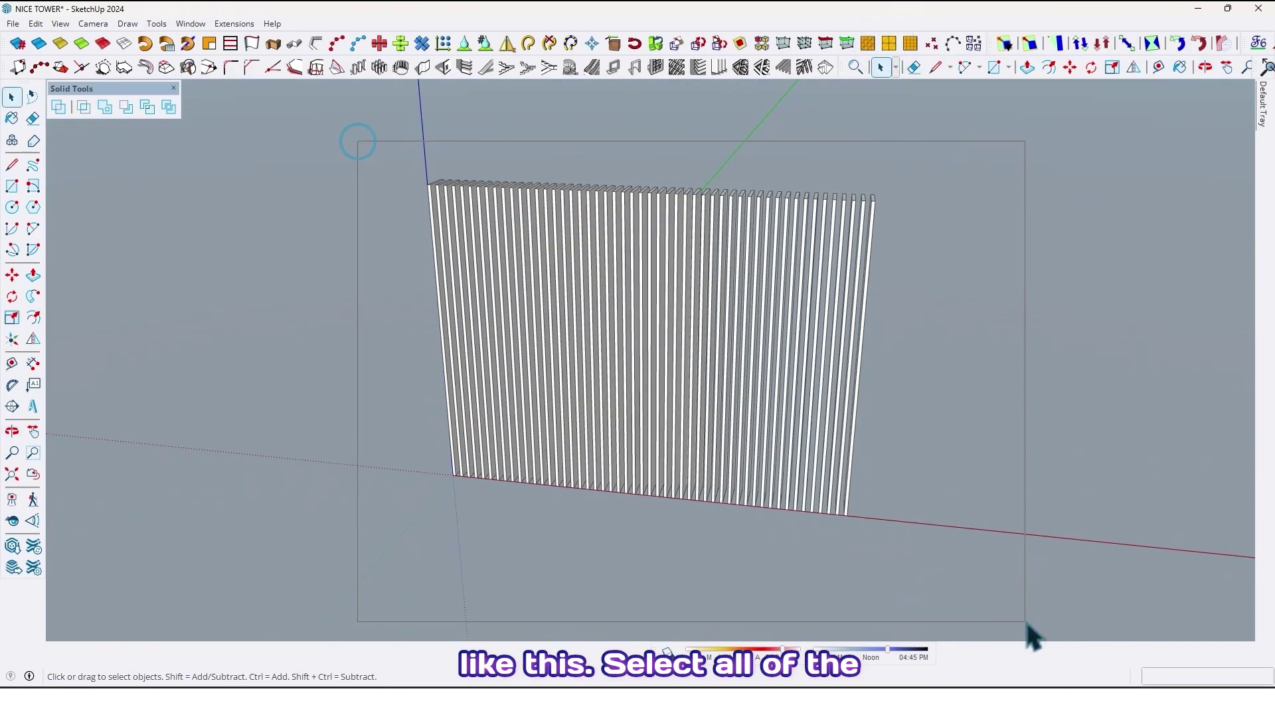
drag(1027, 631, 1026, 630)
middle_drag(890, 498, 250, 242)
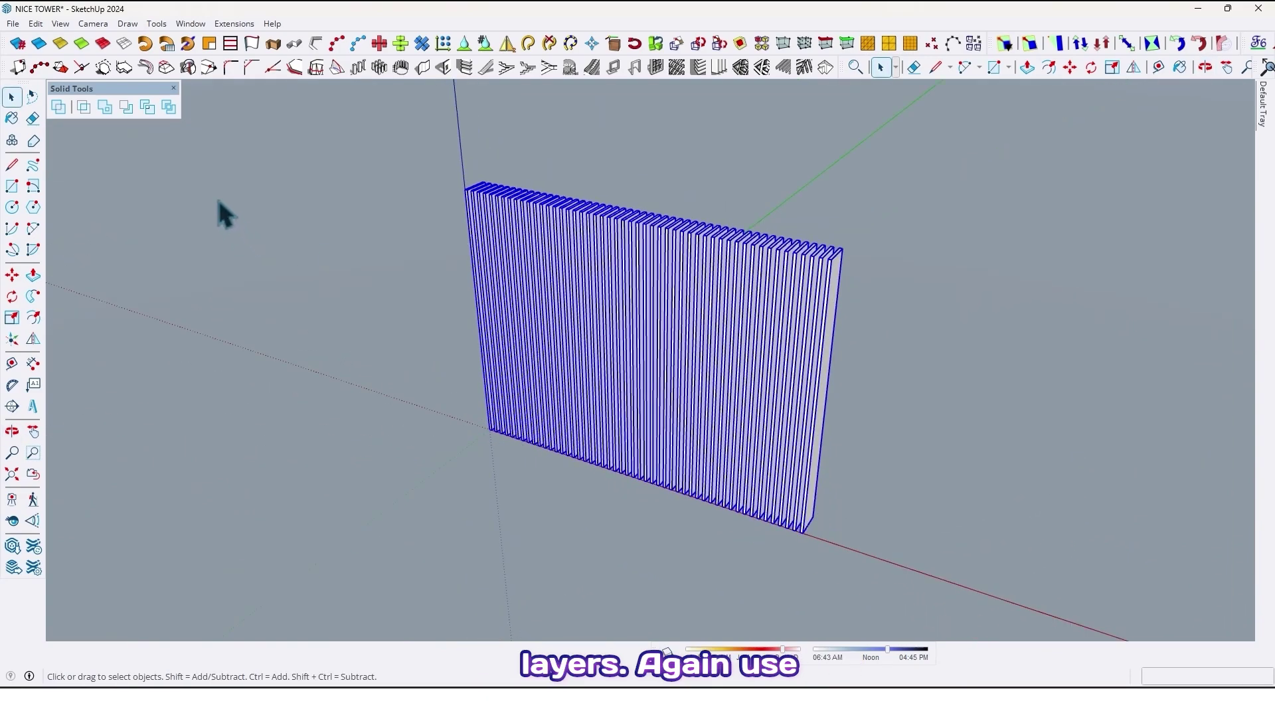
click(104, 107)
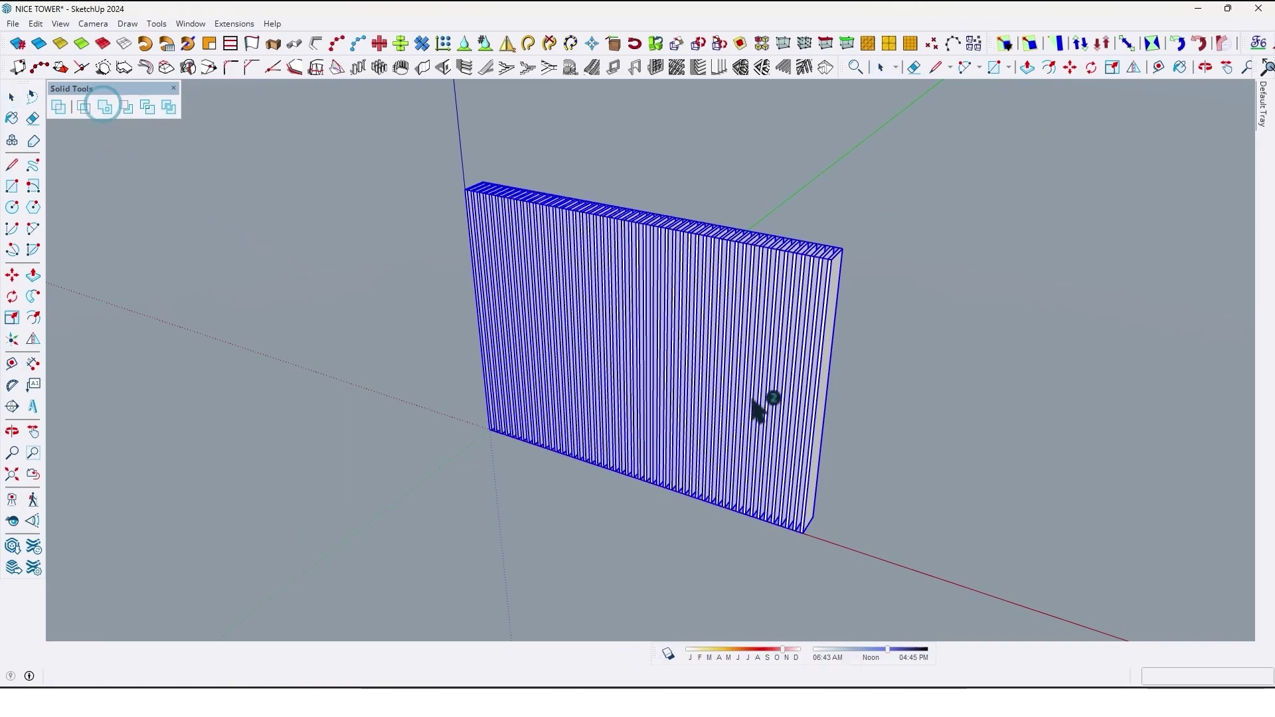
middle_drag(608, 359, 753, 347)
key(space)
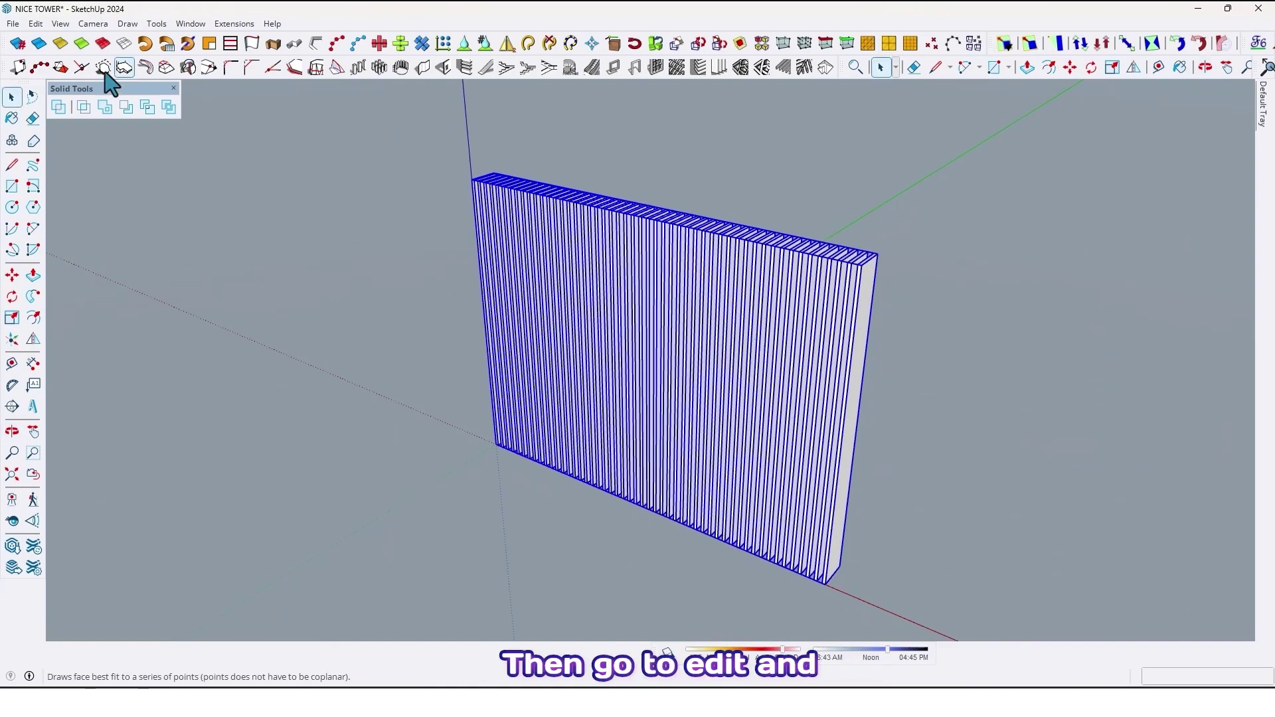
- Unhide the last hidden object, the grooved main wall, and clear the selection
click(36, 23)
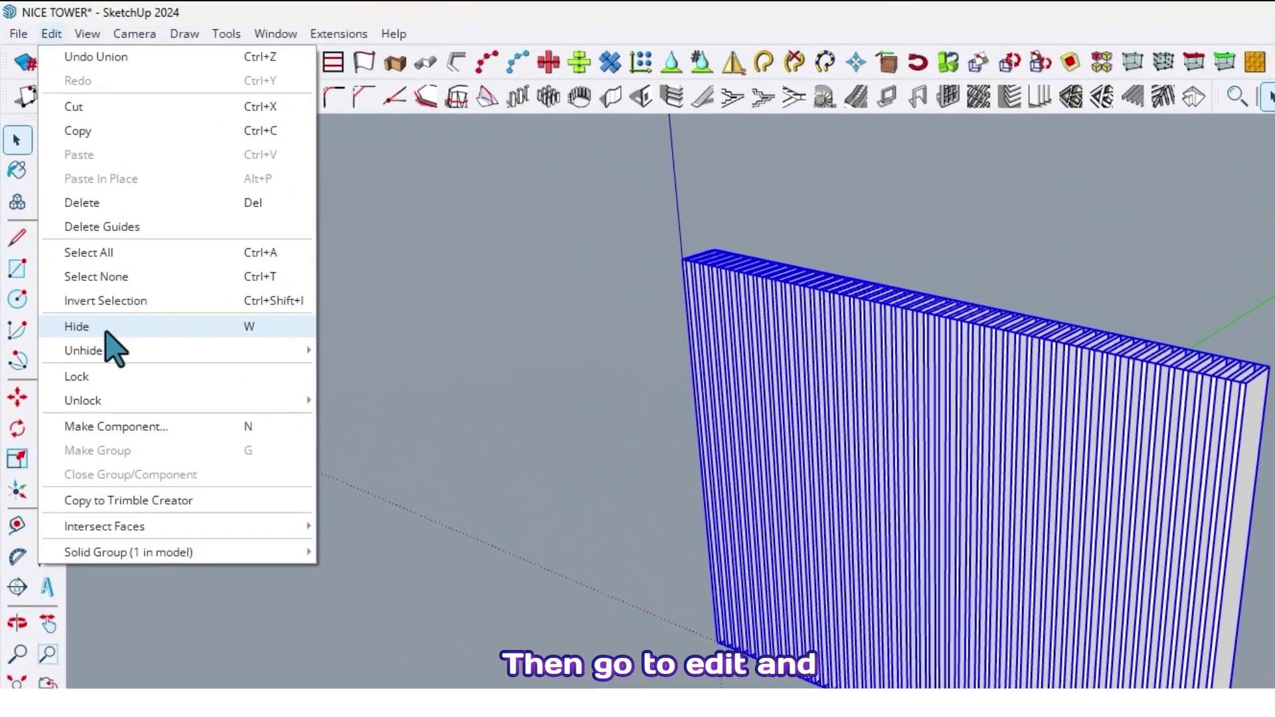
mouse_move(106, 353)
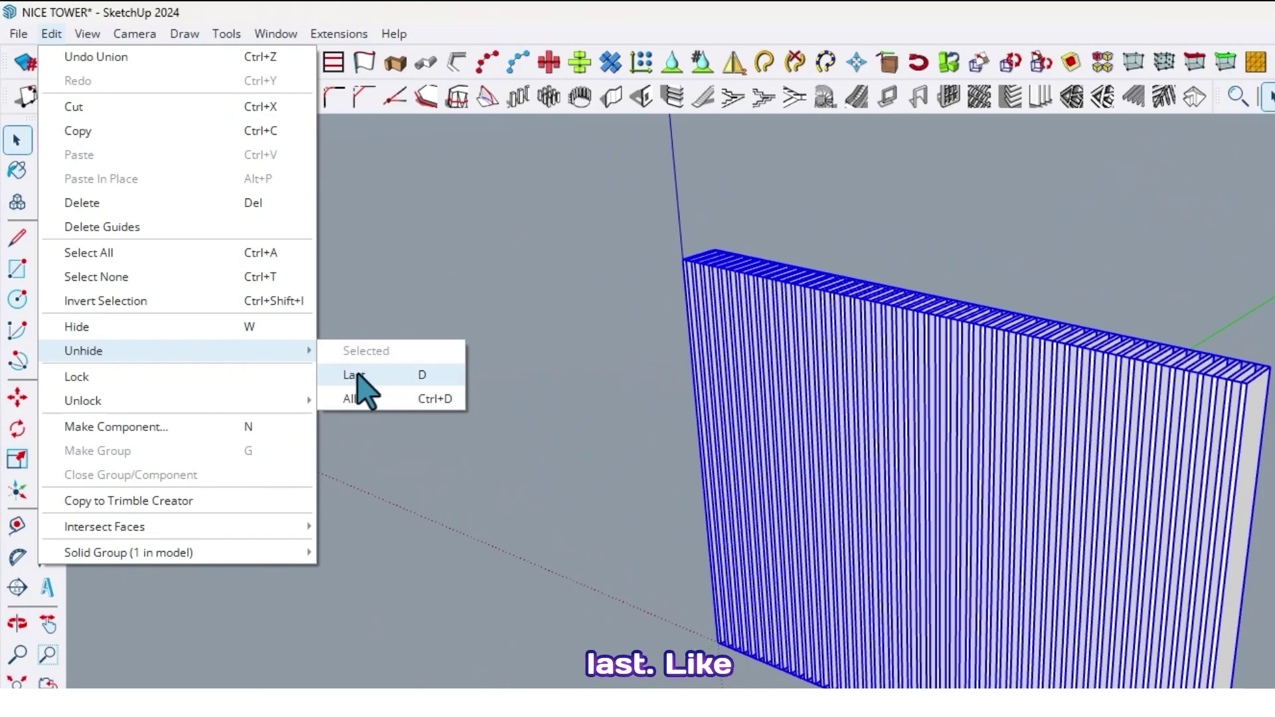
click(335, 375)
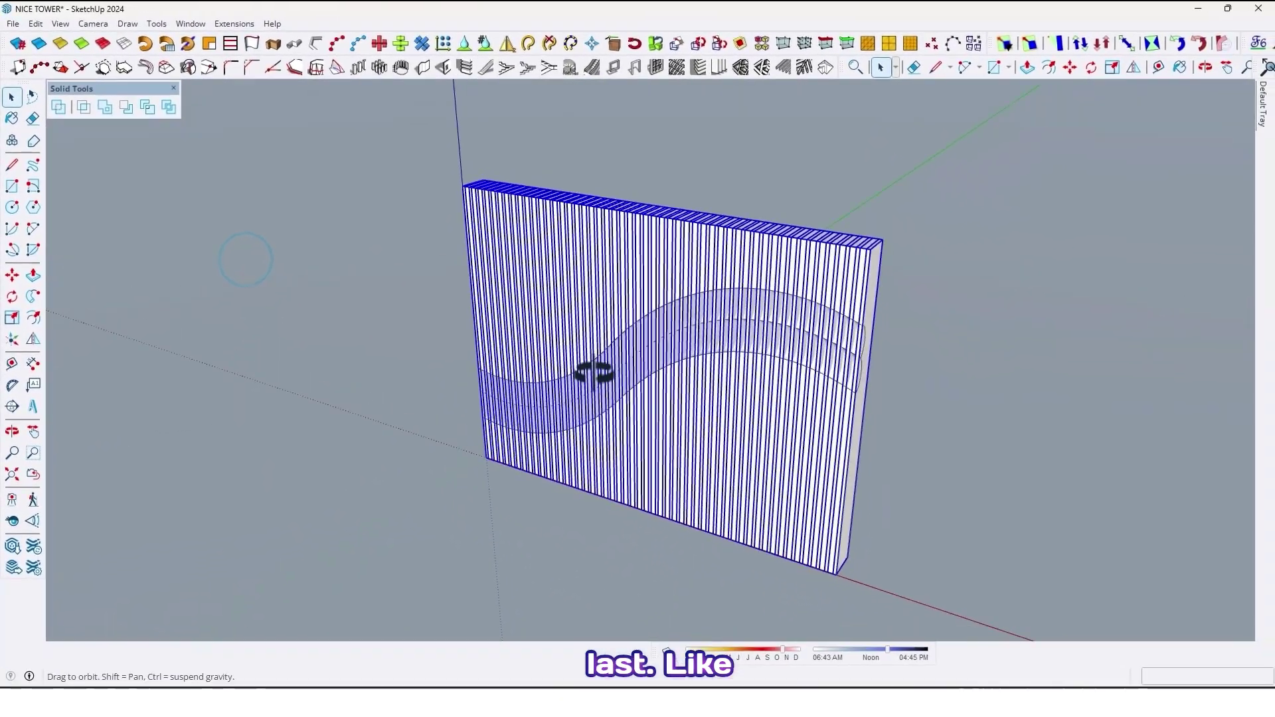
middle_drag(594, 373, 485, 229)
click(843, 361)
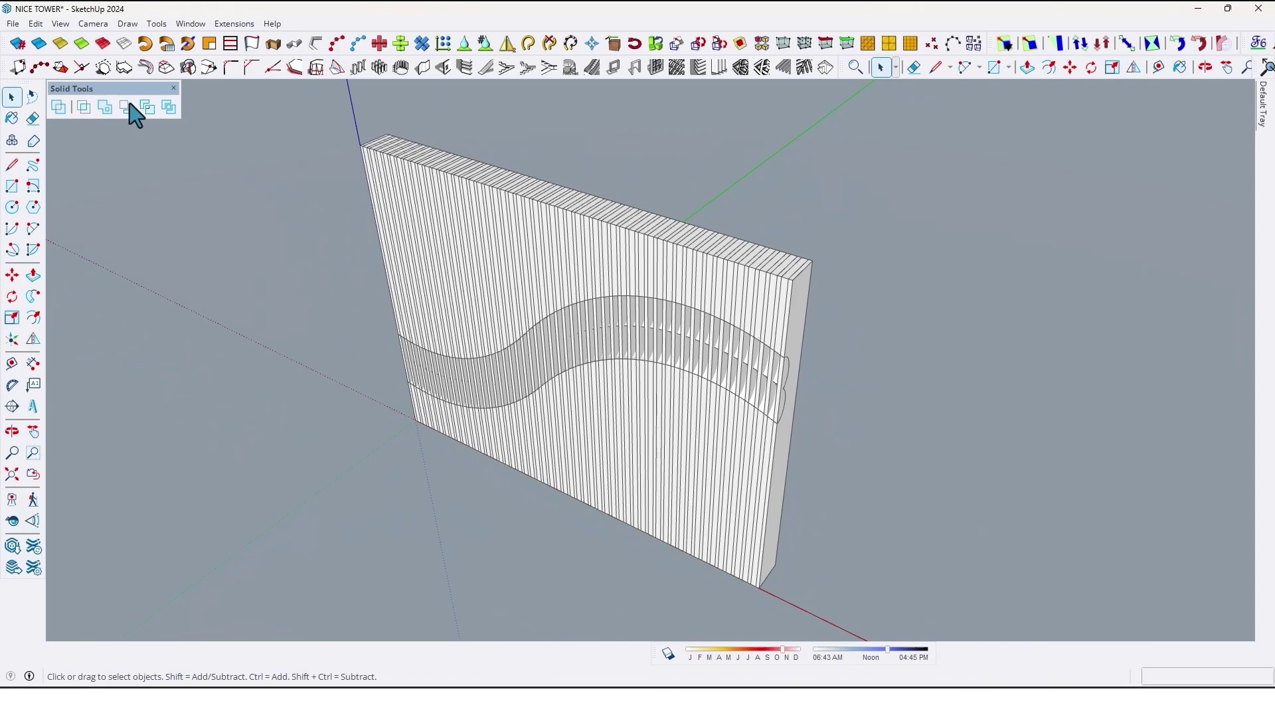
- Subtract the merged slats from the grooved main wall, picking the slats as first solid and the wall as second
click(790, 382)
middle_drag(790, 382, 737, 399)
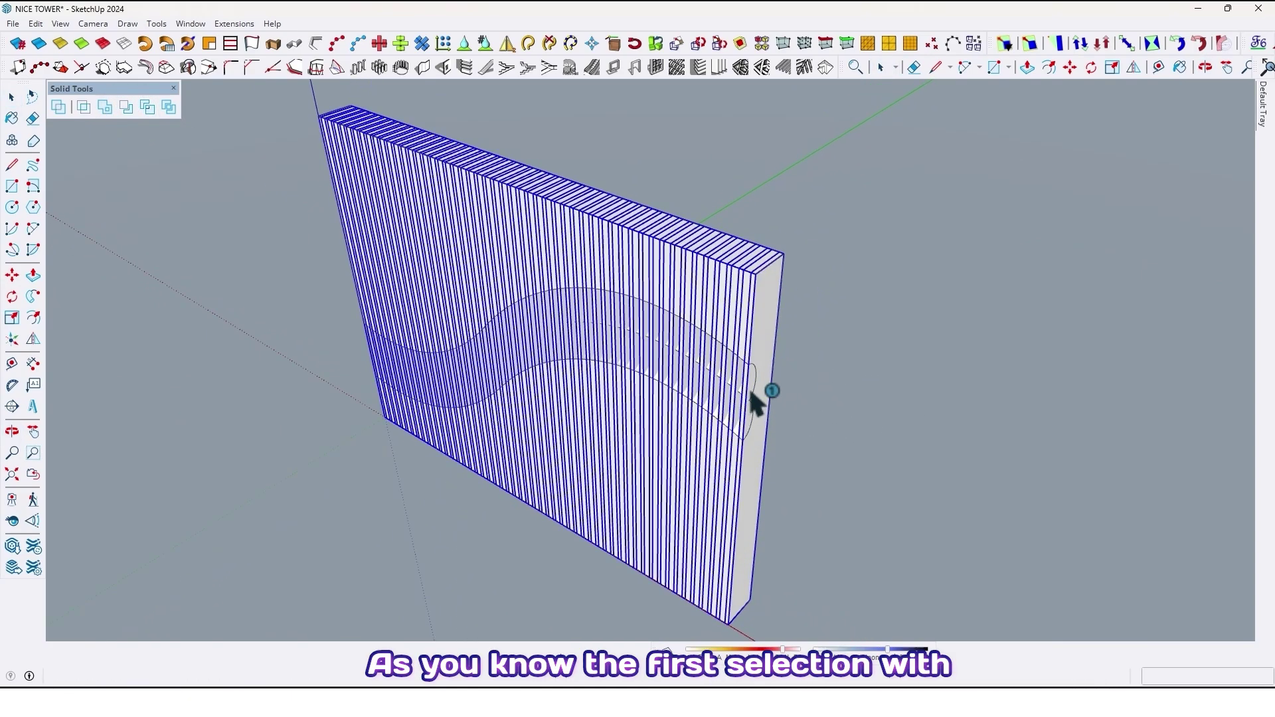
click(751, 394)
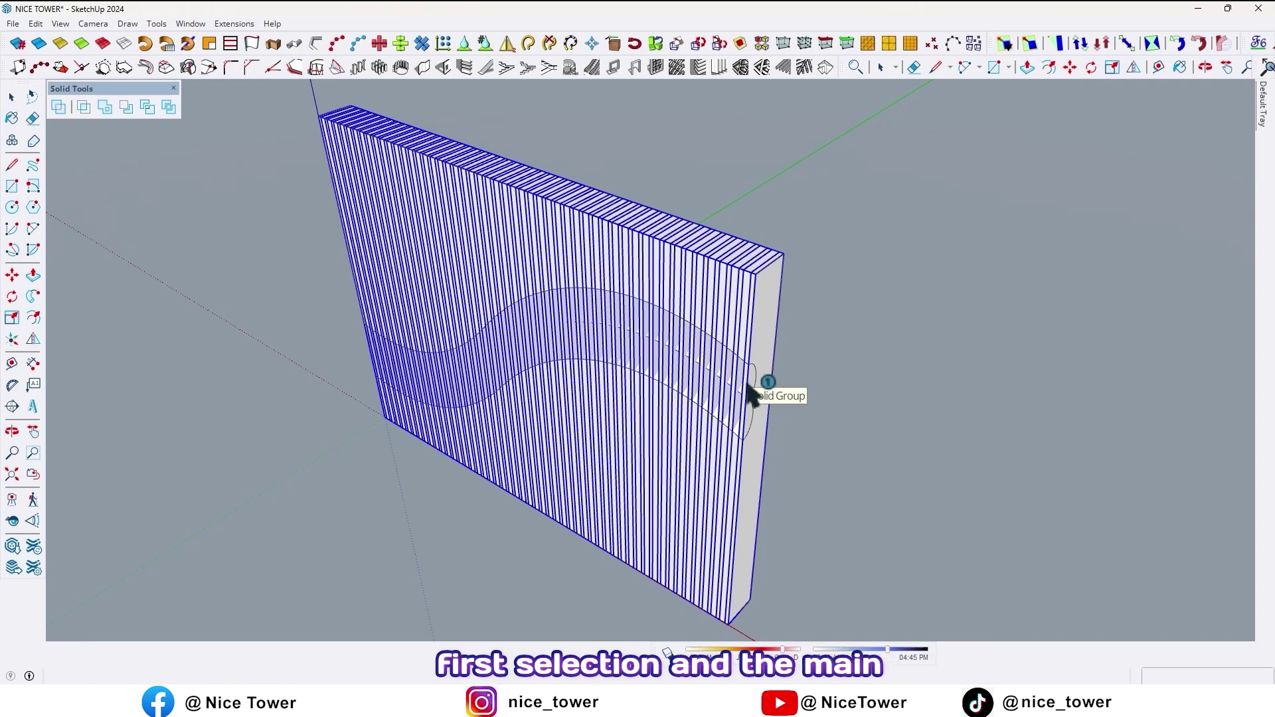
click(766, 337)
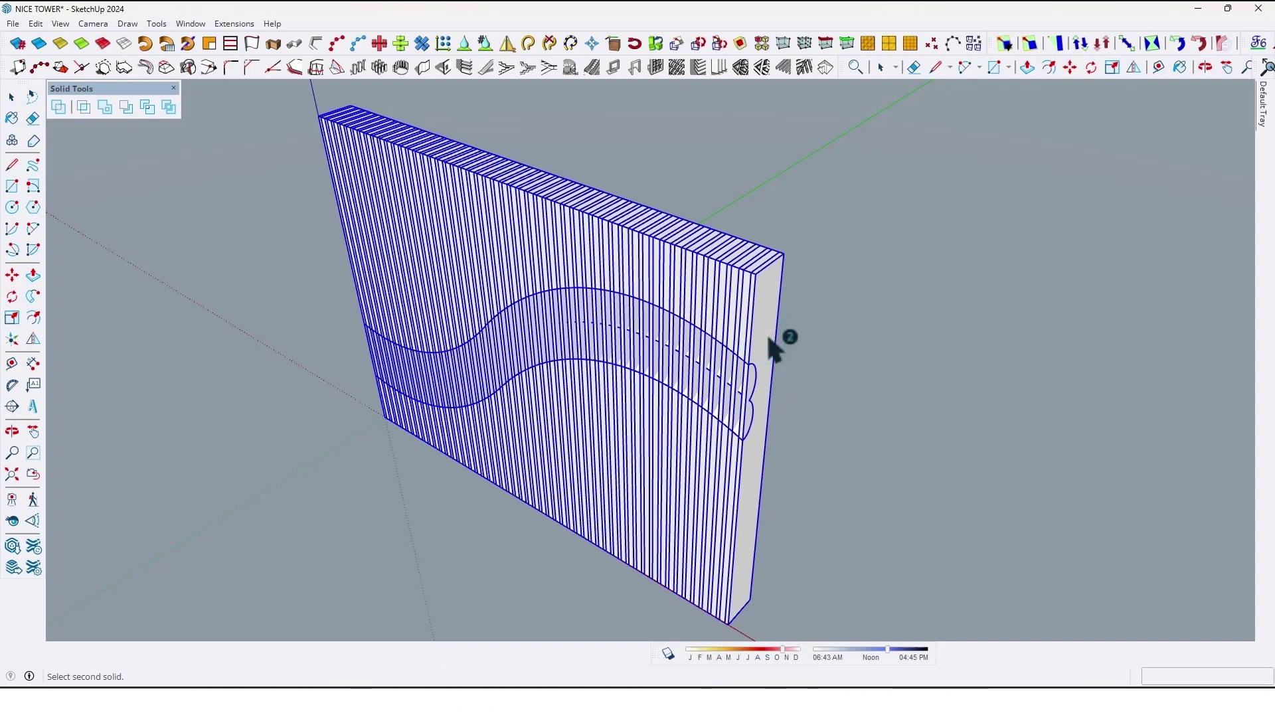
middle_drag(766, 332, 299, 430)
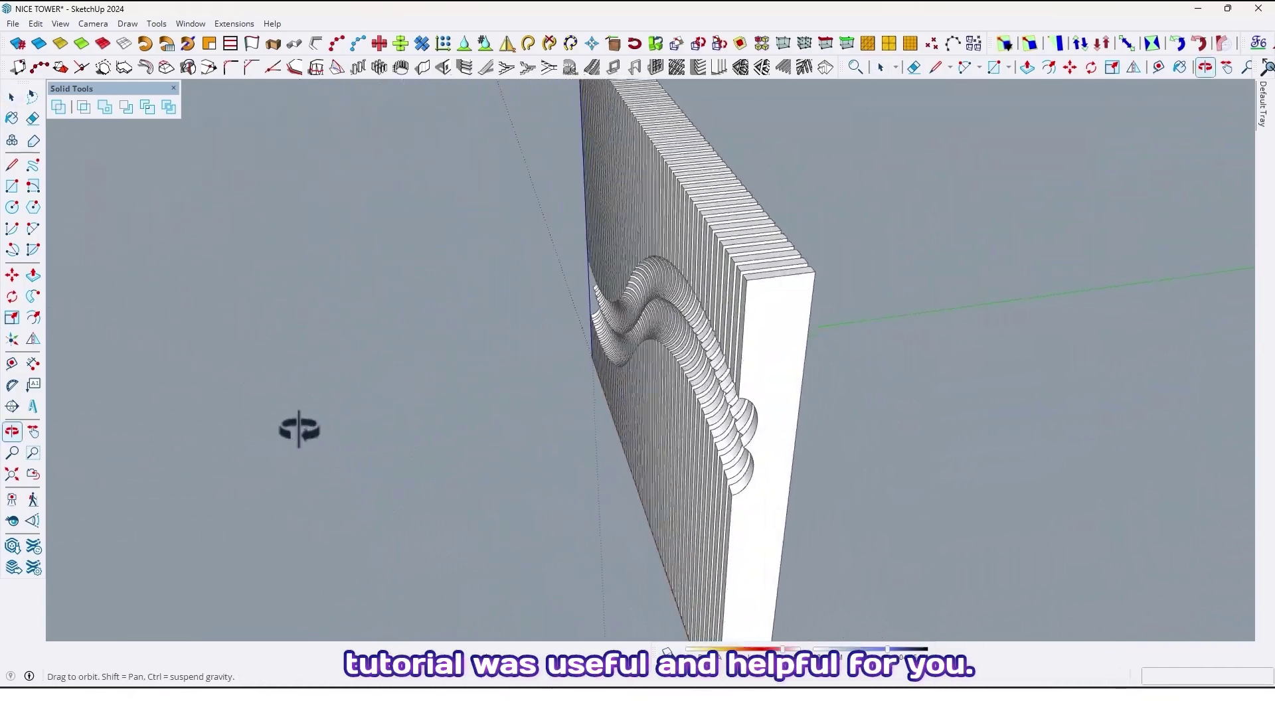
middle_drag(350, 327, 272, 173)
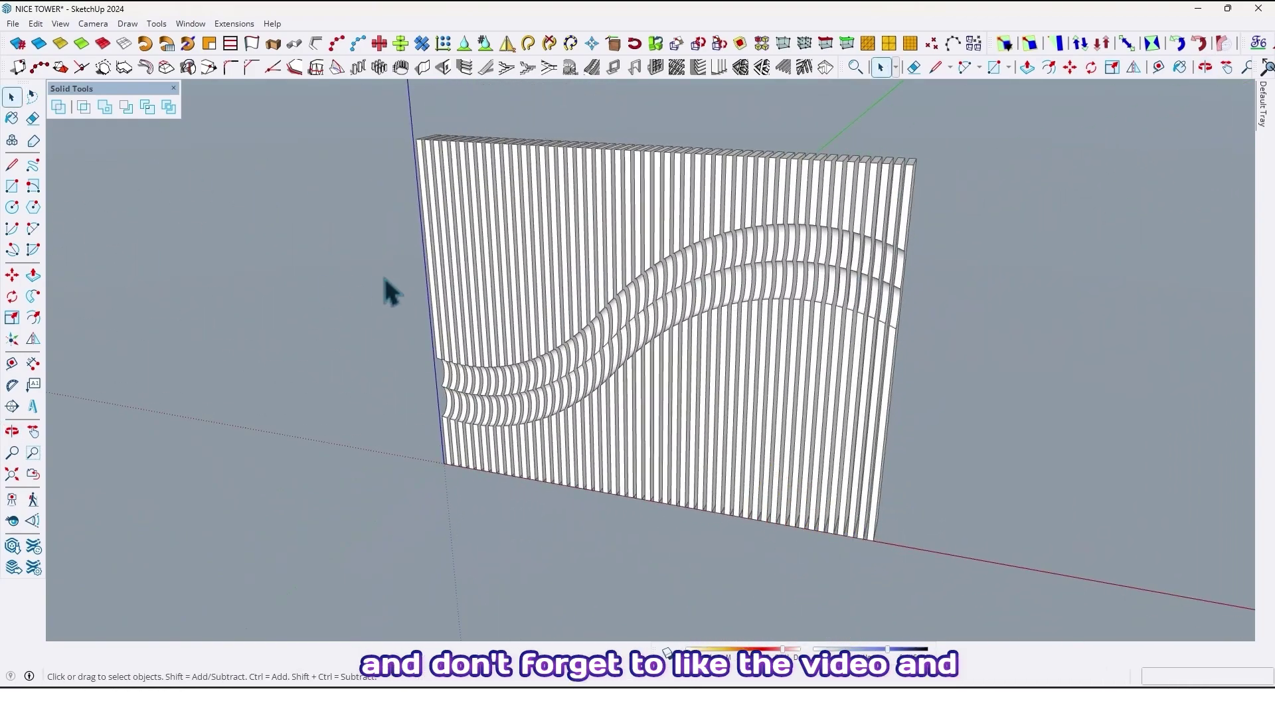
middle_drag(391, 291, 488, 406)
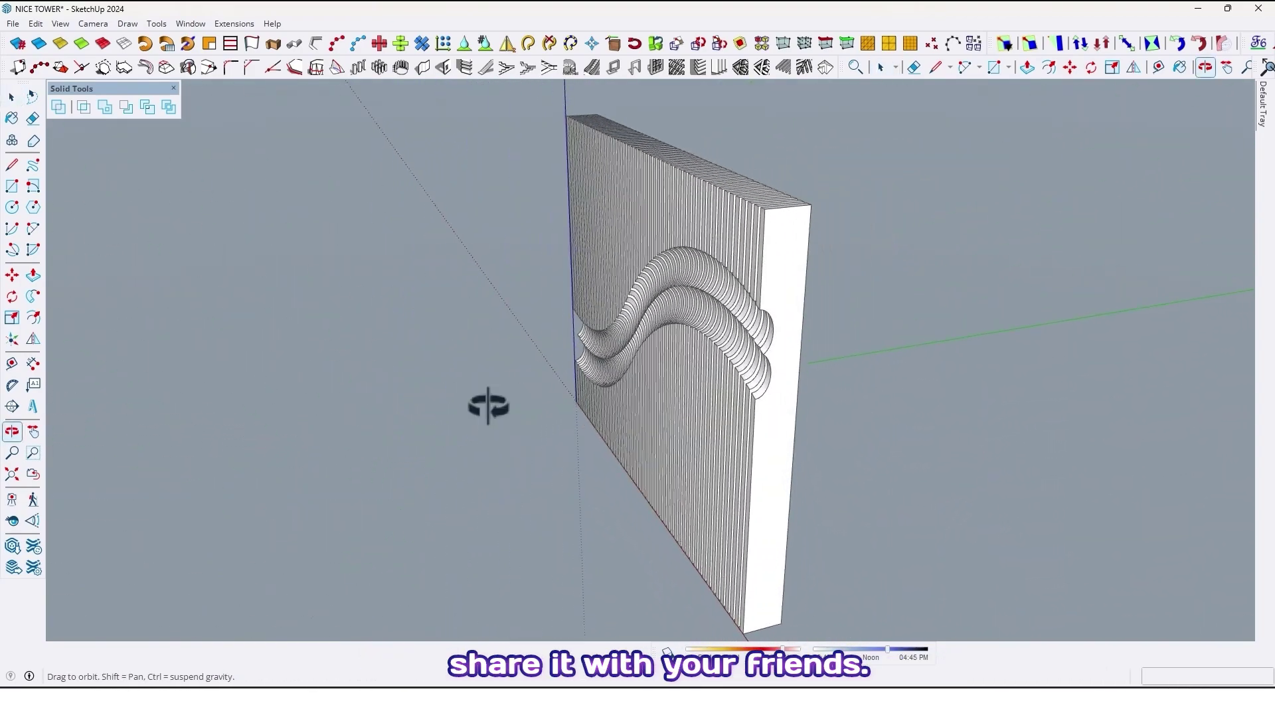